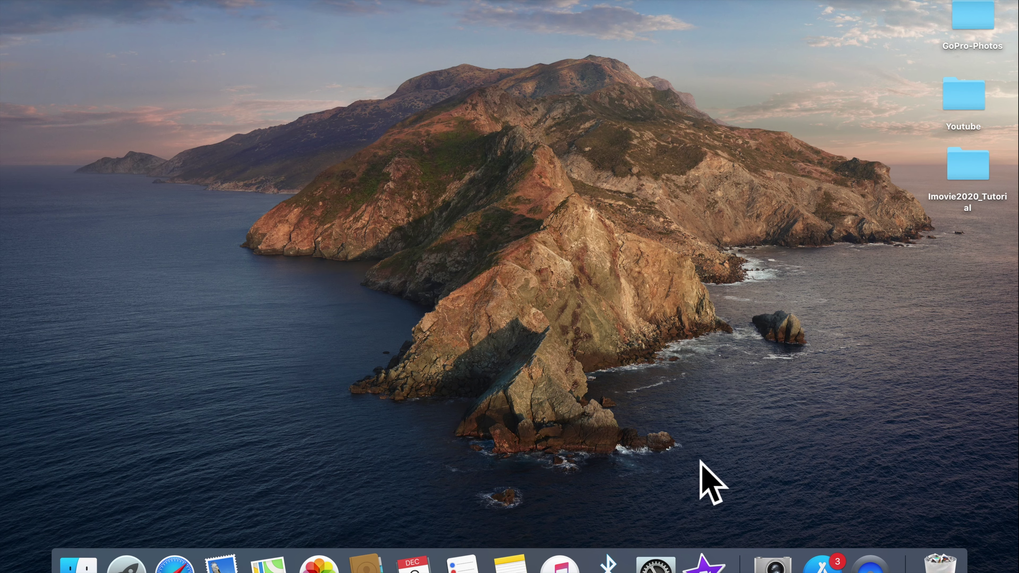
- Search the App Store for imovie, and quit the store after viewing the results
left_click(702, 556)
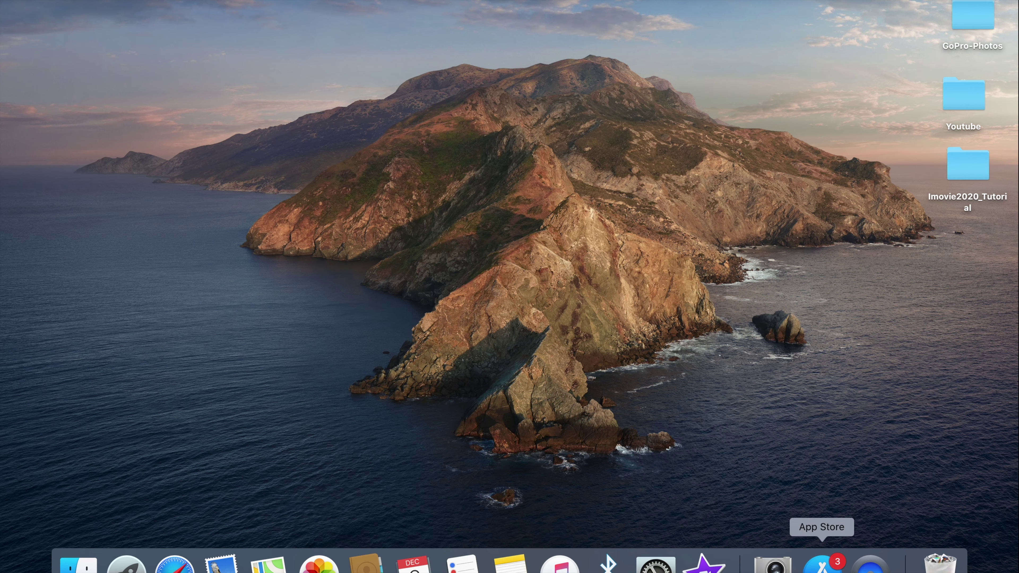
left_click(822, 564)
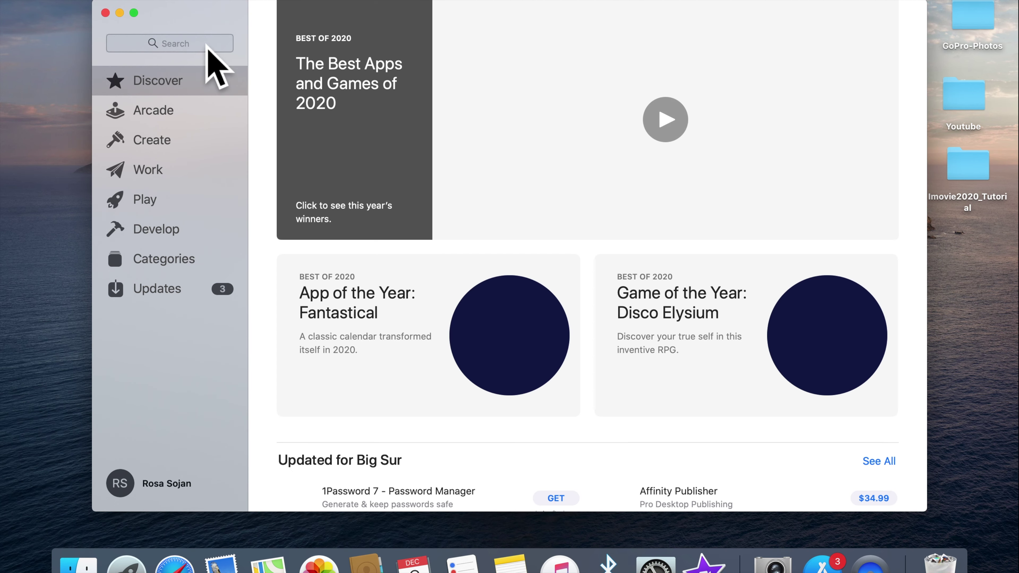
left_click(205, 44)
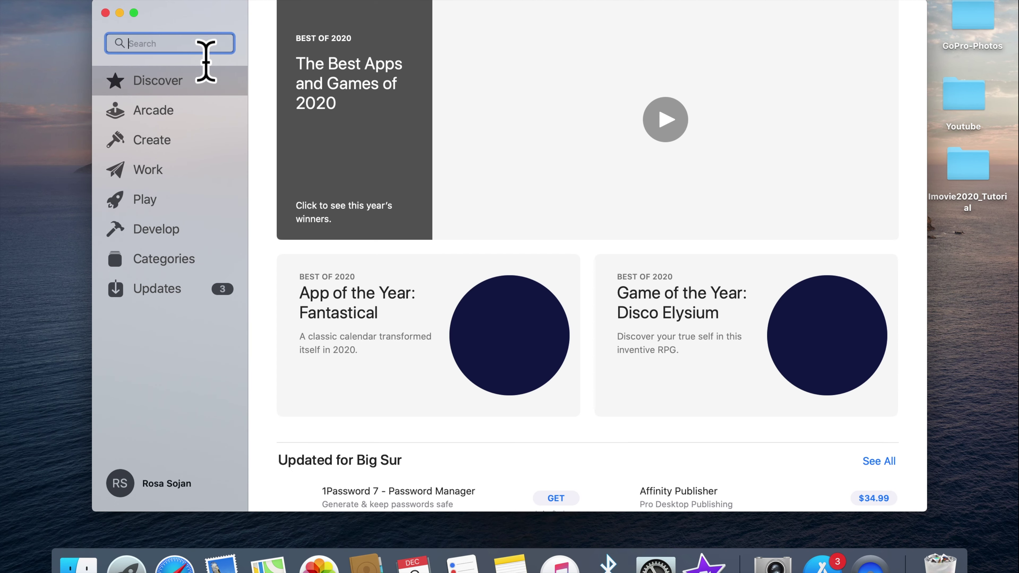
type("imovi")
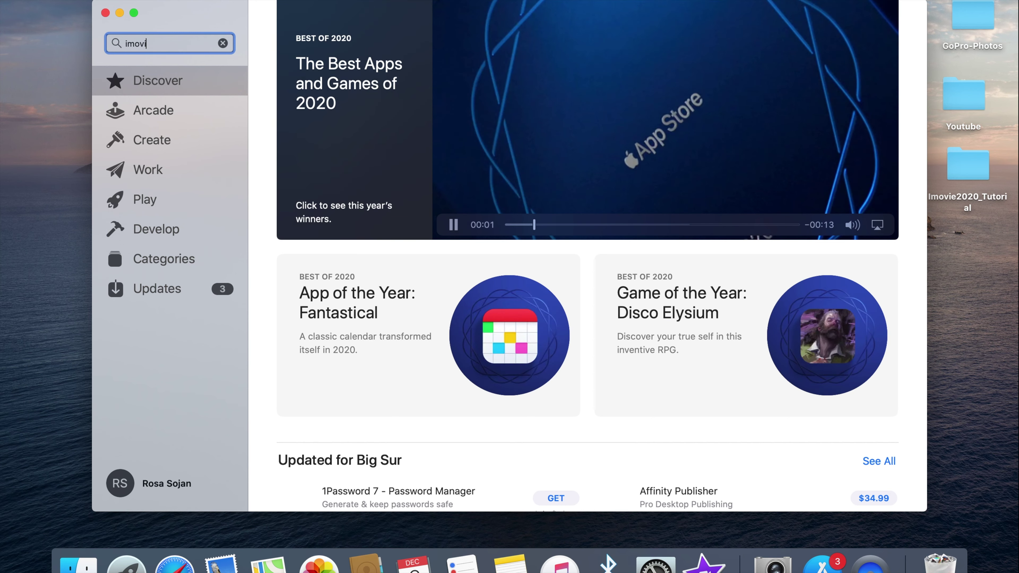
type("e")
key("Return")
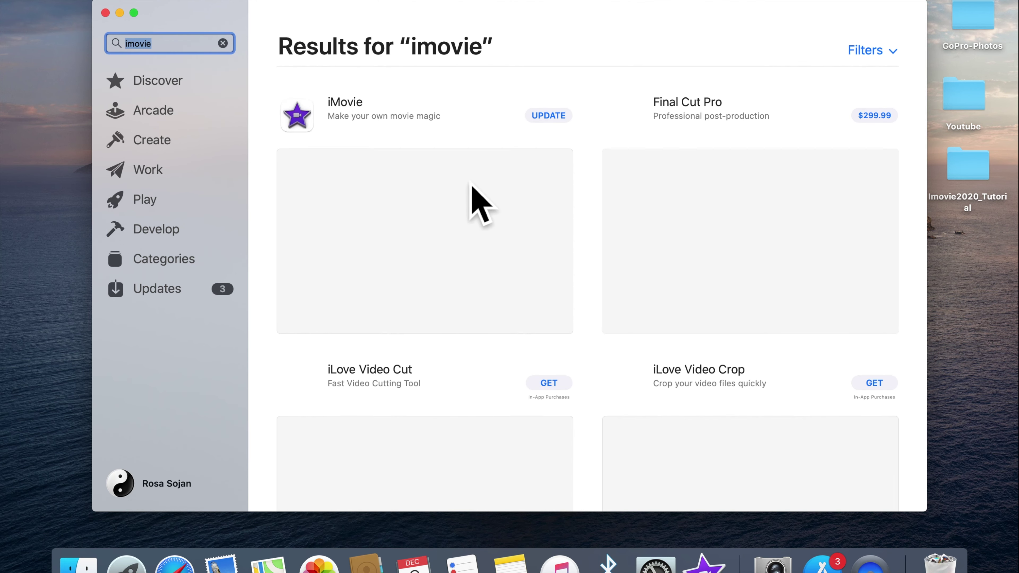
key("super+q")
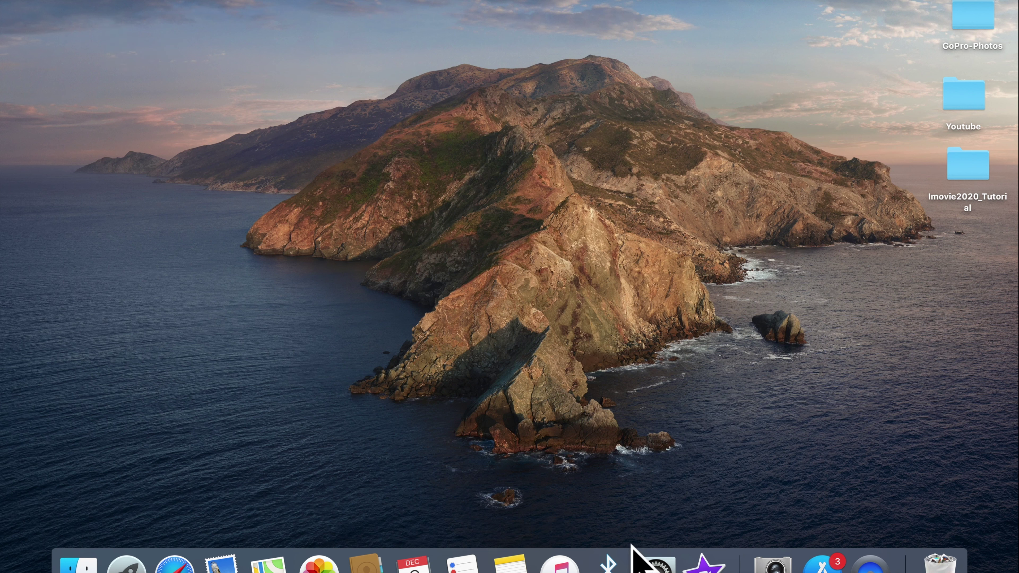
- Open iMovie and create a new project of the Movie type
left_click(704, 564)
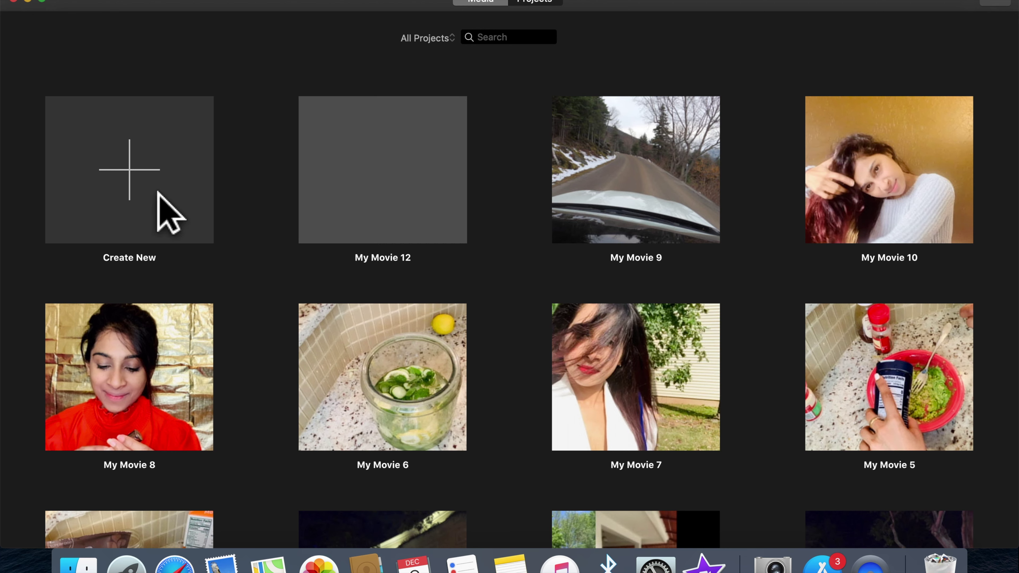
left_click(146, 182)
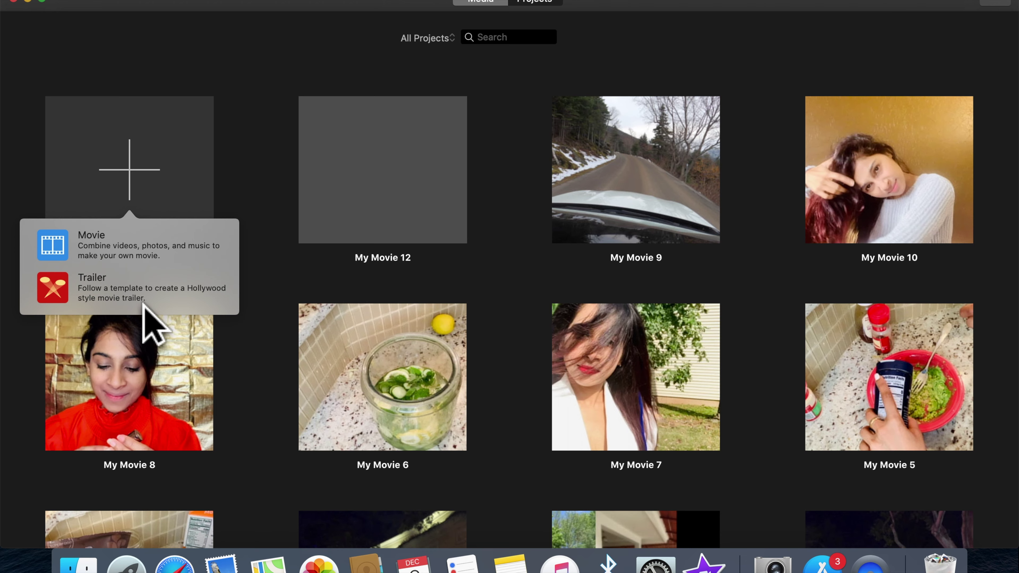
left_click(122, 253)
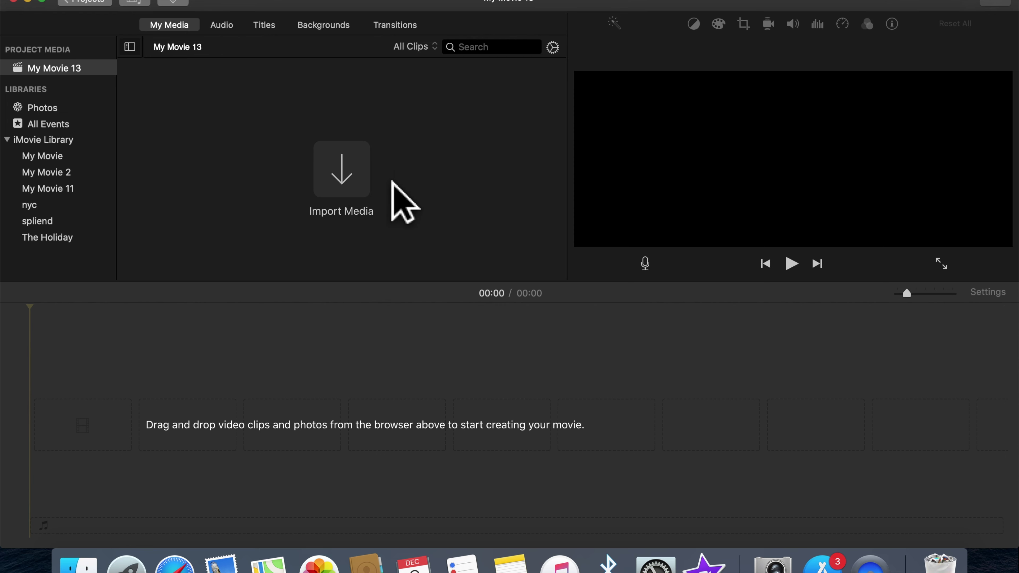
- Import GH010480, GH010481, GH010486, GH010479 and GH010489 from the Imovie2020_Tutorial folder on the Desktop into the project media
left_click(358, 183)
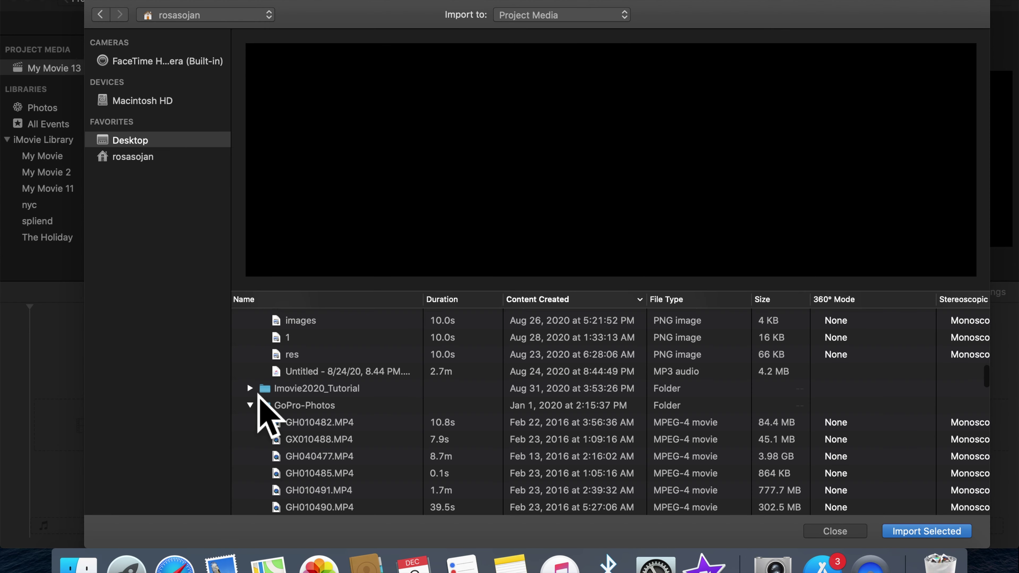
left_click(250, 381)
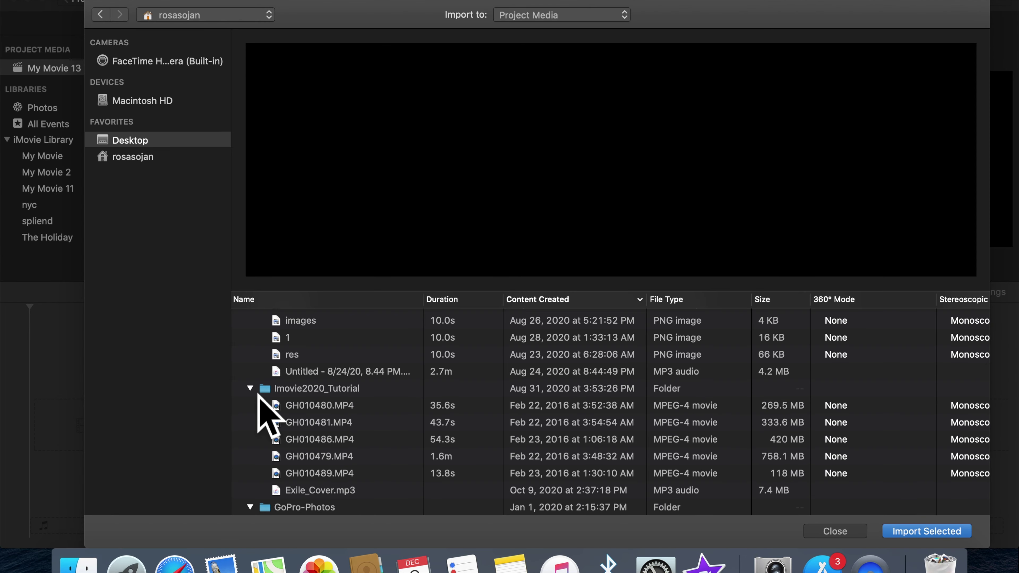
scroll(377, 438, "down", 3)
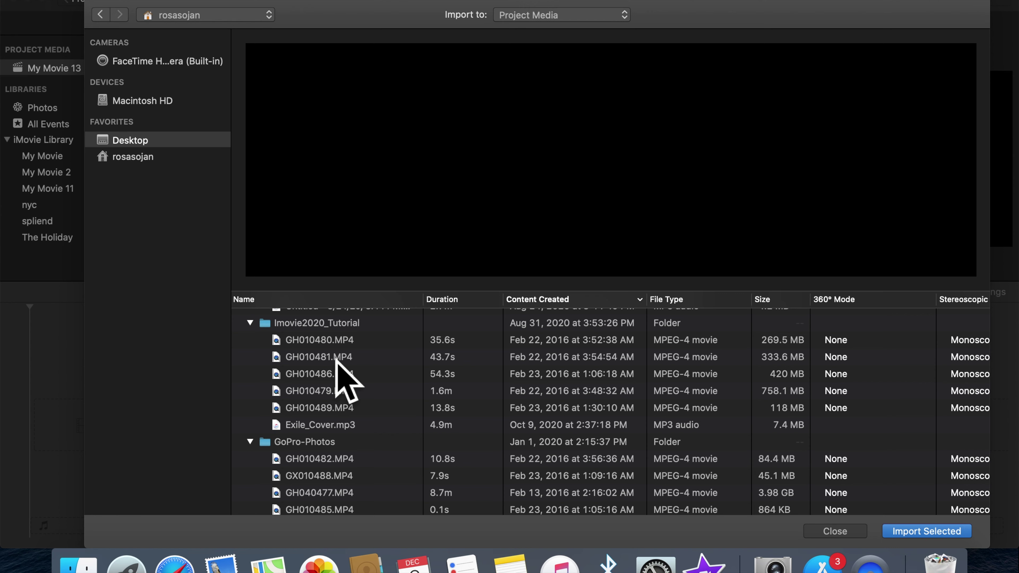
left_click(326, 342)
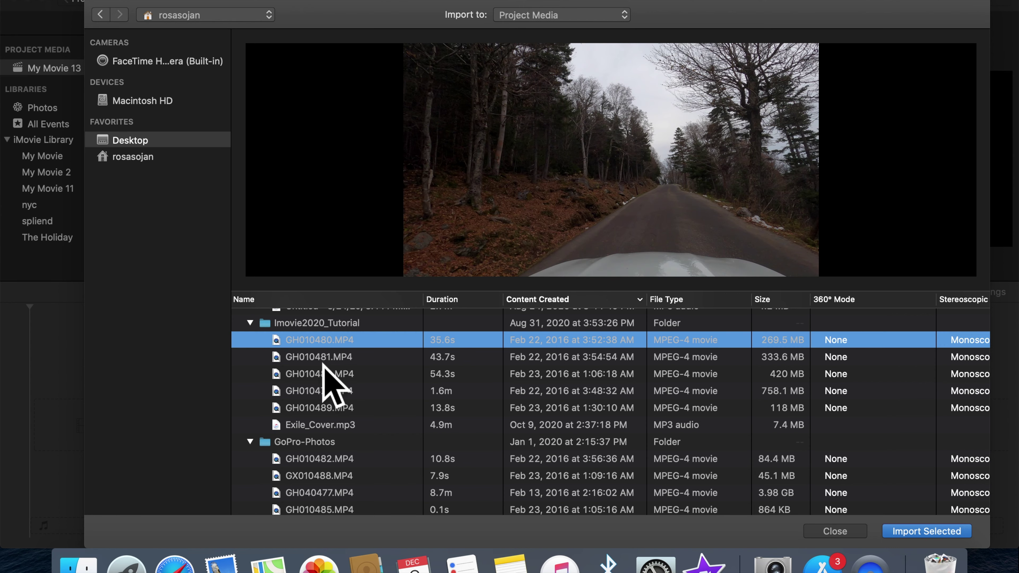
key("shift+Down")
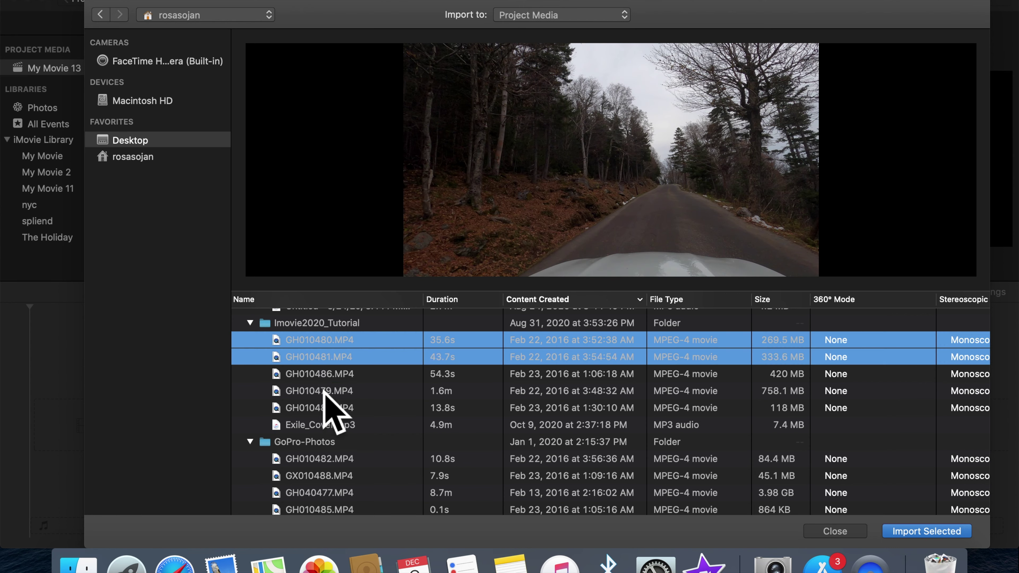
key("shift+Down")
key("shift+Down")
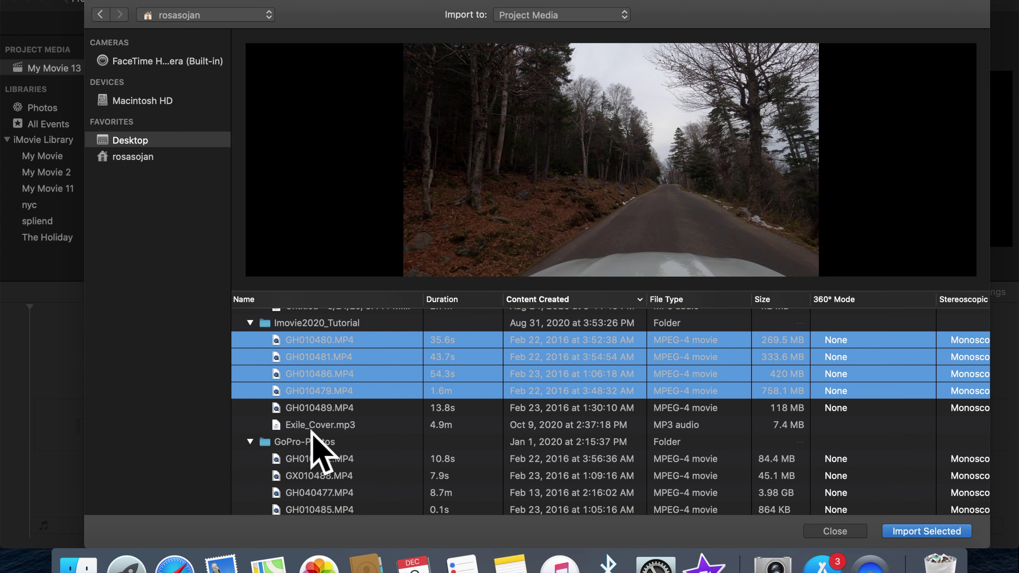
key("shift+Down")
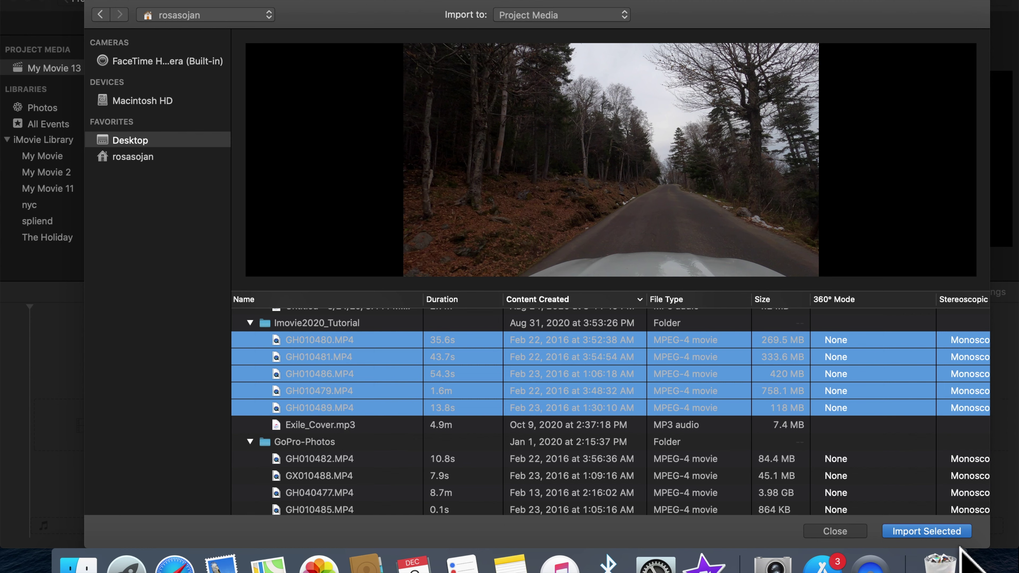
key("Return")
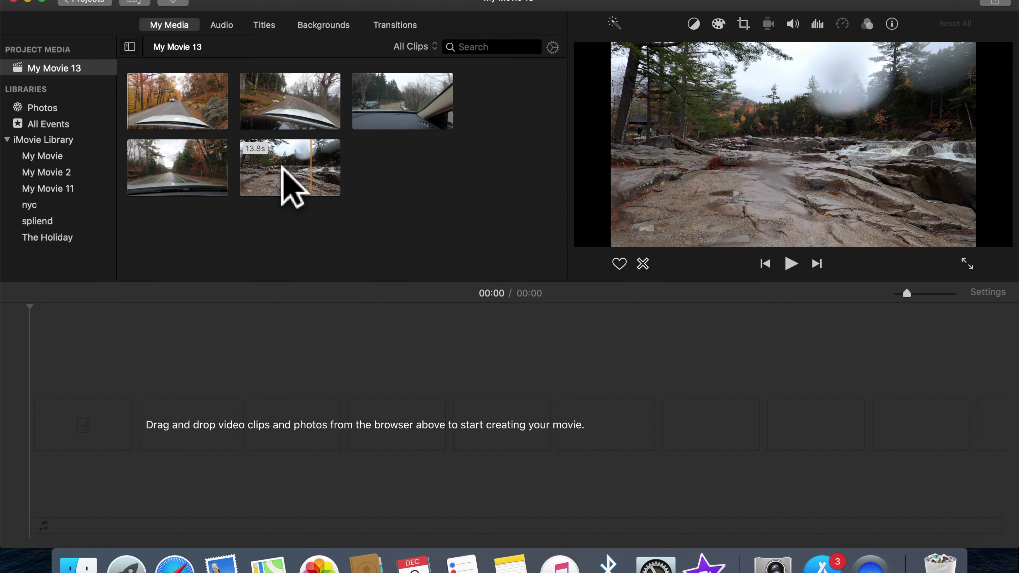
- Add the whole first clip, the 1.6-minute autumn road drive, to the start of the empty timeline
left_click(236, 445)
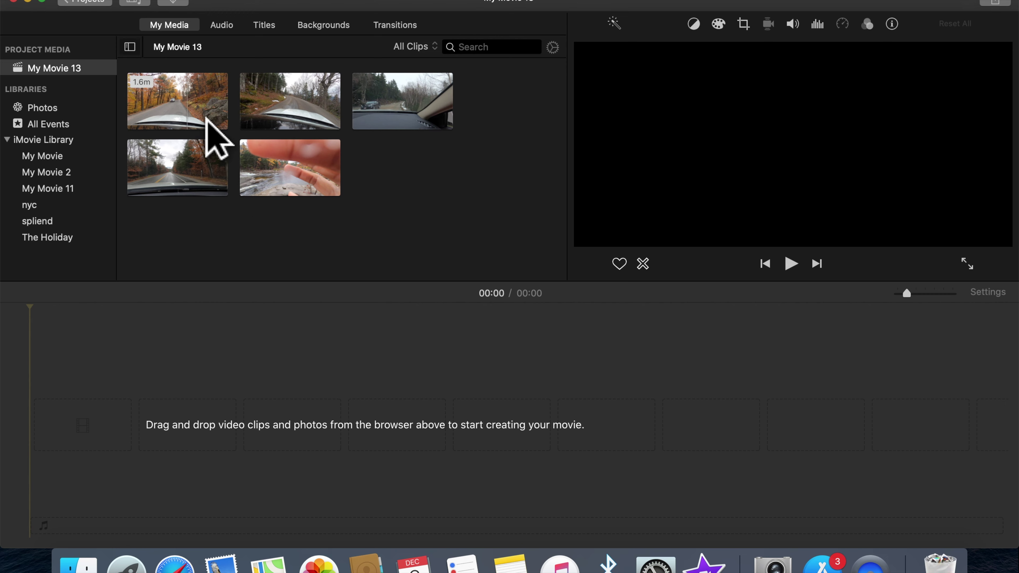
left_click(206, 119)
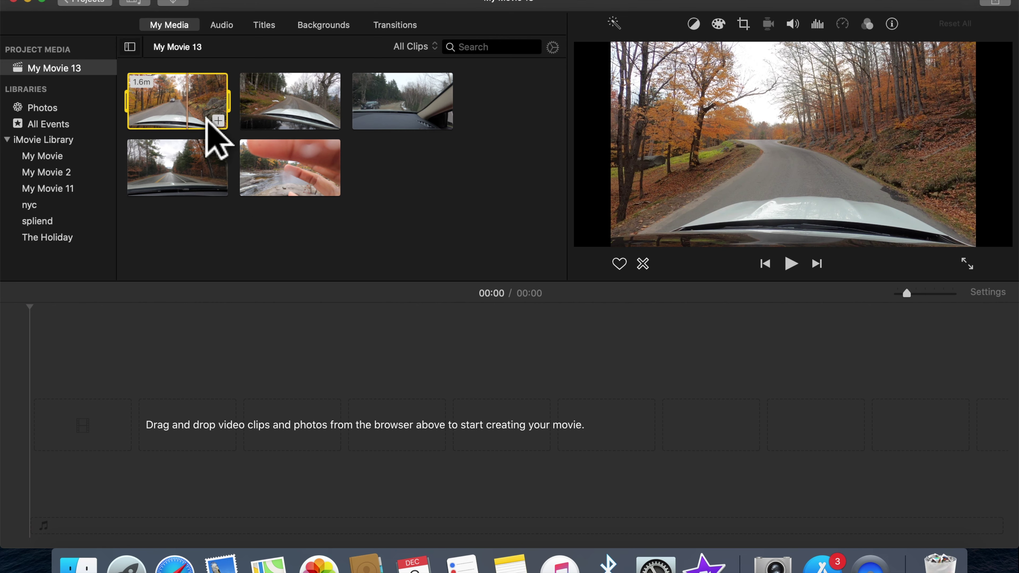
left_click_drag(207, 118, 90, 447)
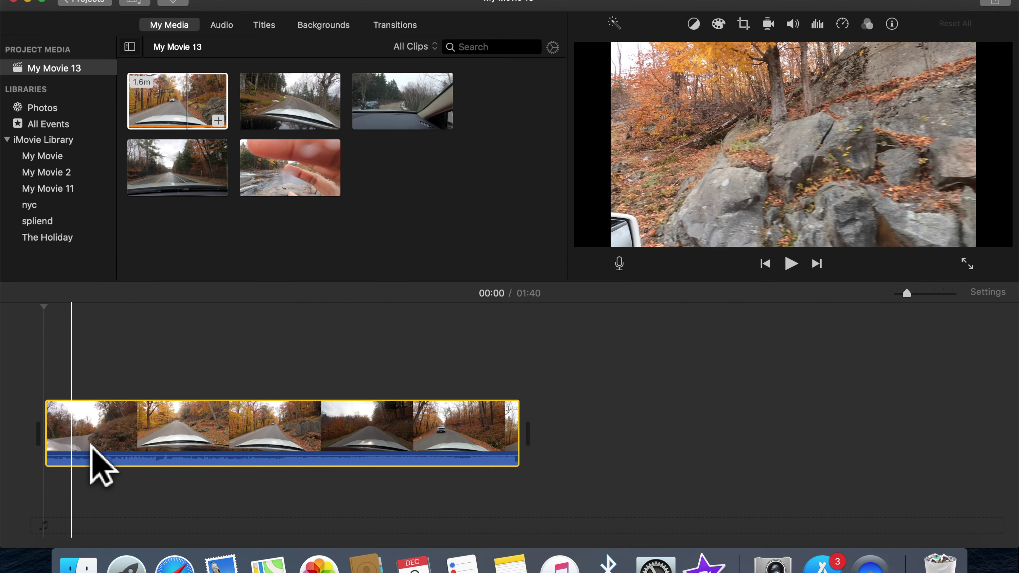
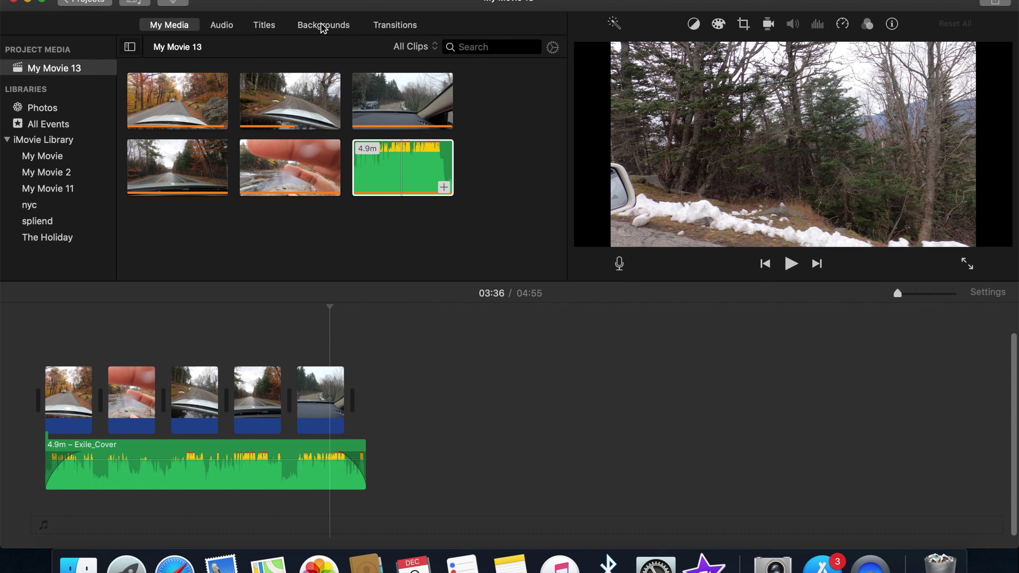
- Browse the transitions and place a Cross Dissolve between the first and second clips in the timeline
left_click(382, 29)
scroll(344, 195, "down", 3)
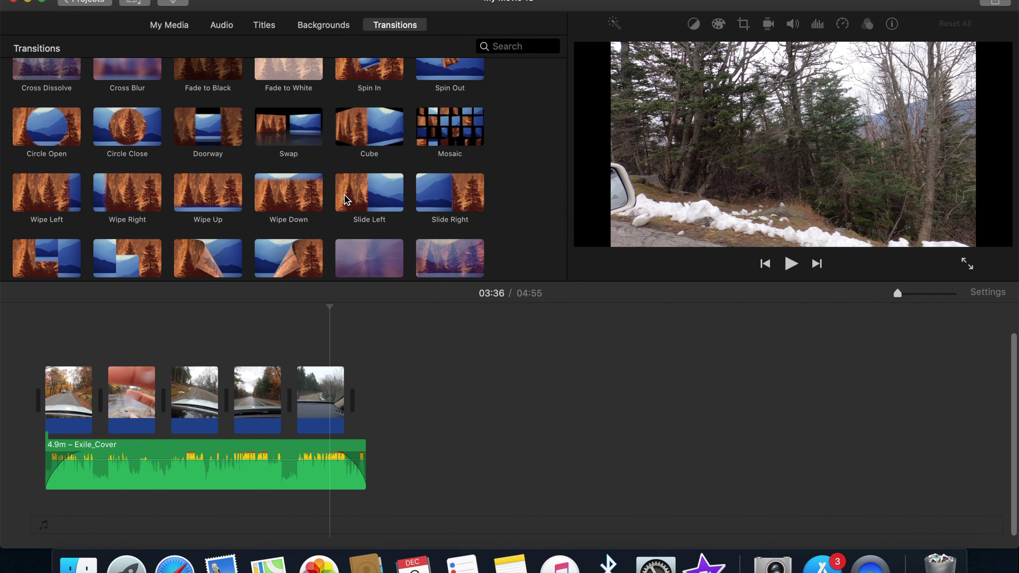
scroll(344, 194, "up", 1)
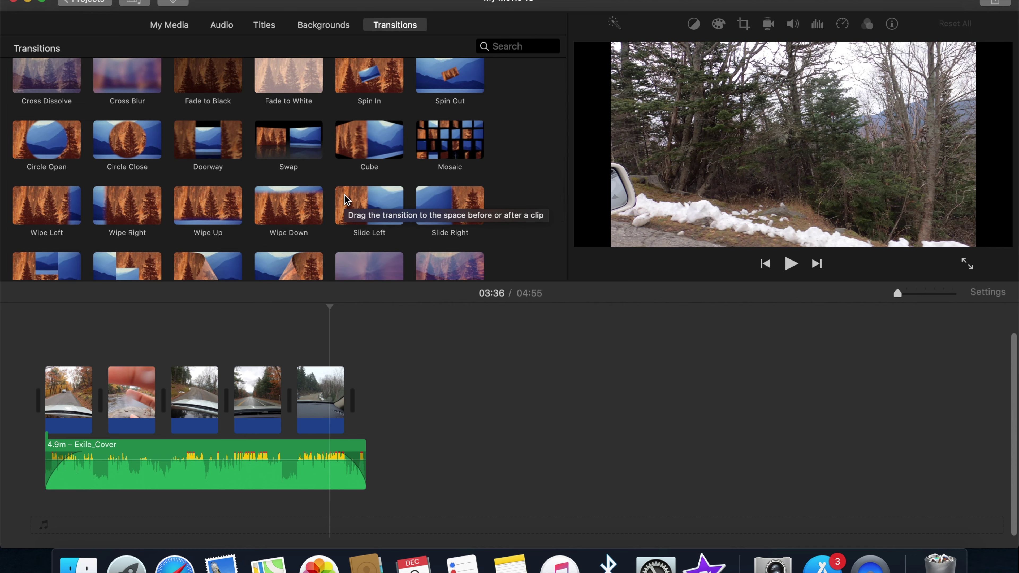
scroll(344, 194, "down", 1)
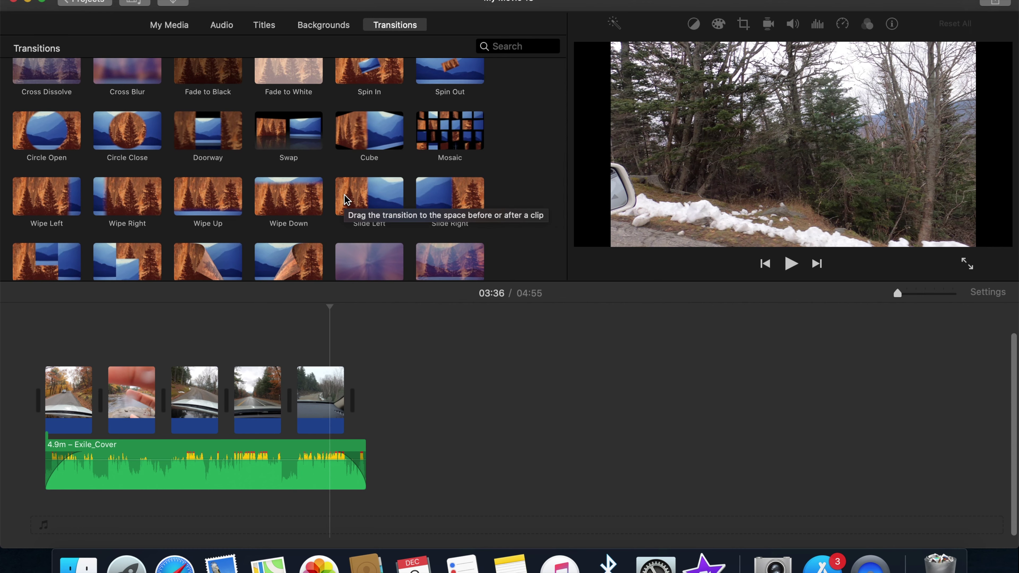
scroll(346, 199, "up", 5)
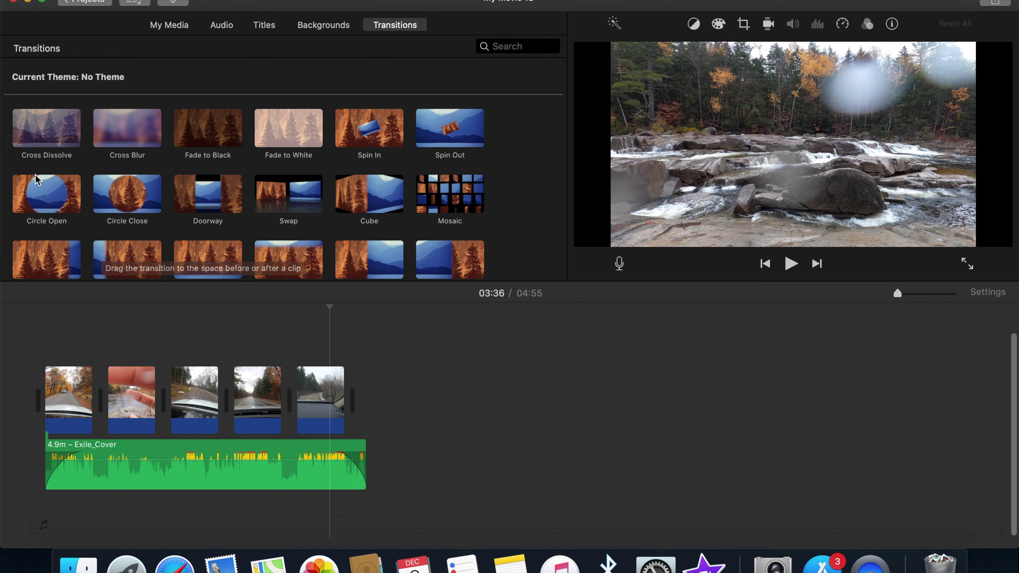
left_click(47, 136)
left_click_drag(47, 136, 101, 400)
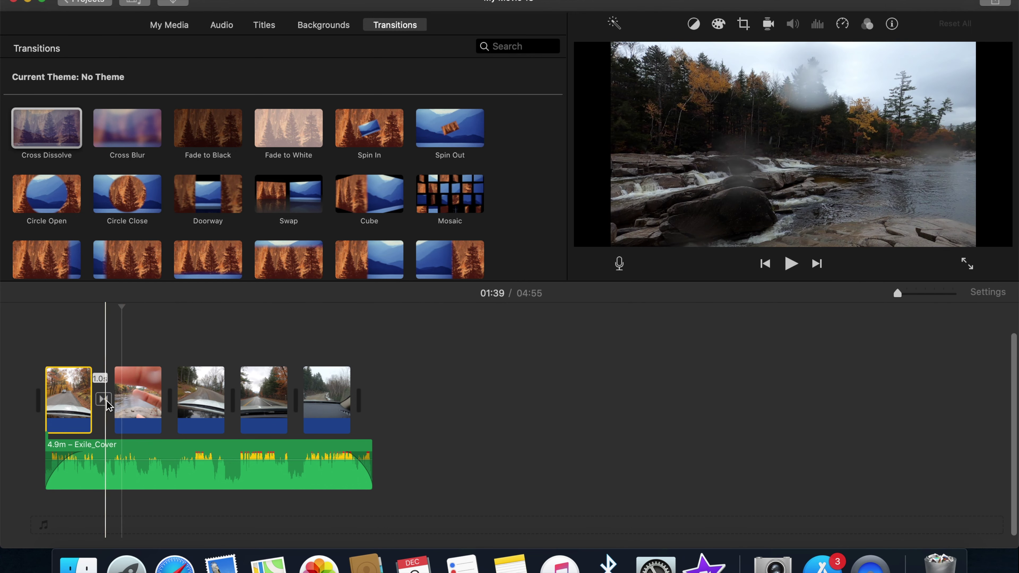
- View the context options and the duration setting of the Cross Dissolve between the first two clips, and close them without changes
right_click(105, 406)
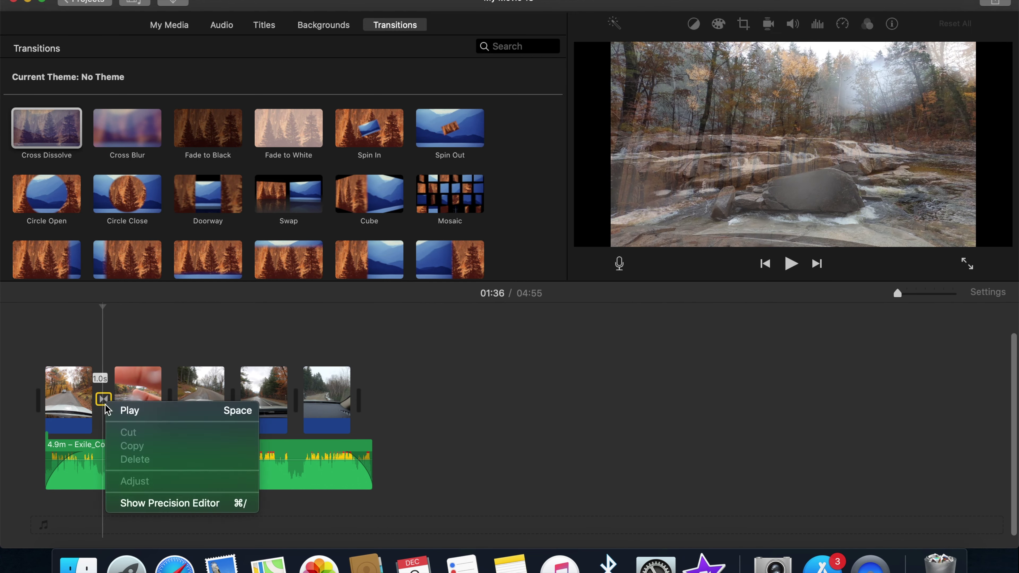
key("Escape")
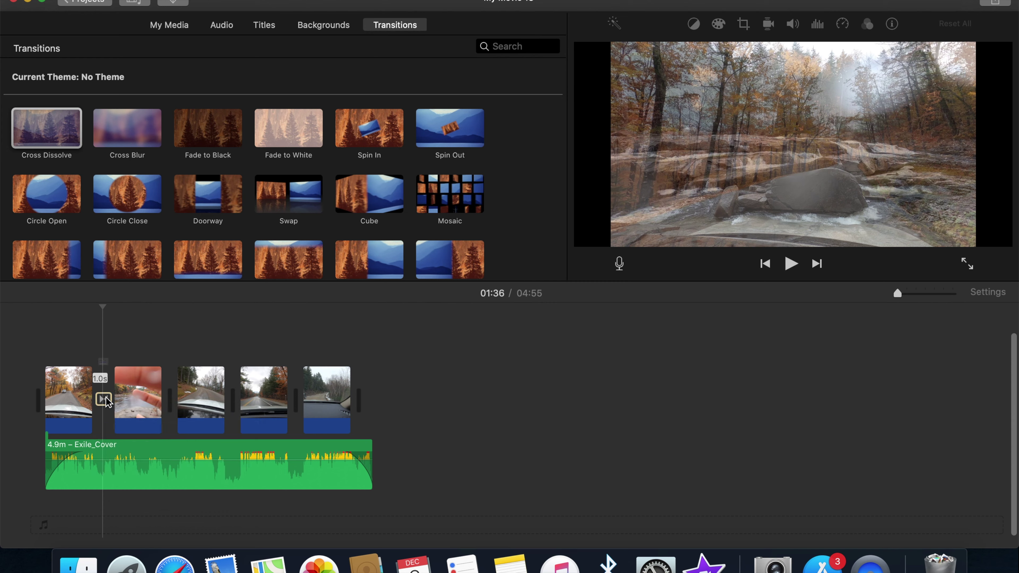
double_click(104, 400)
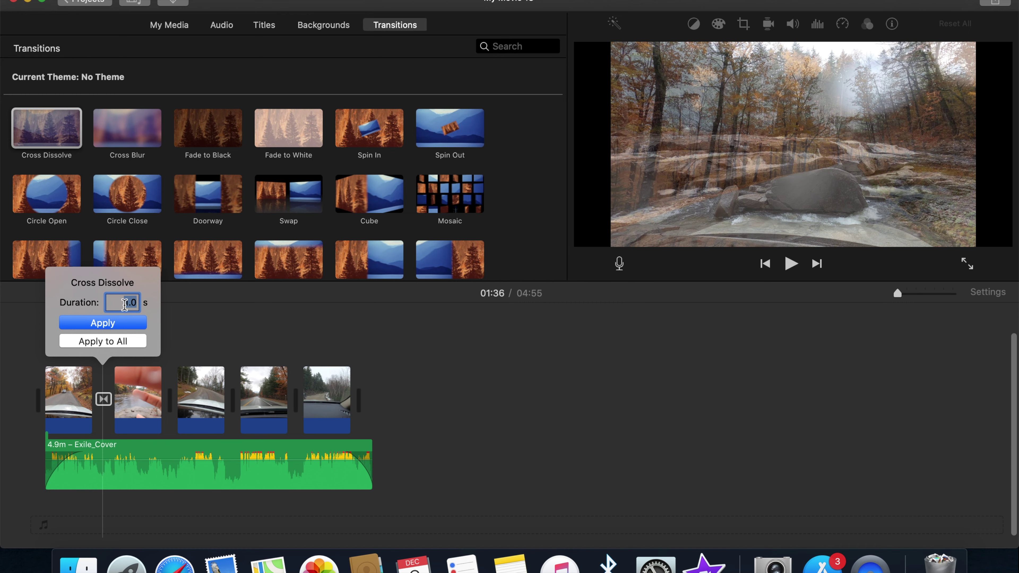
left_click(407, 304)
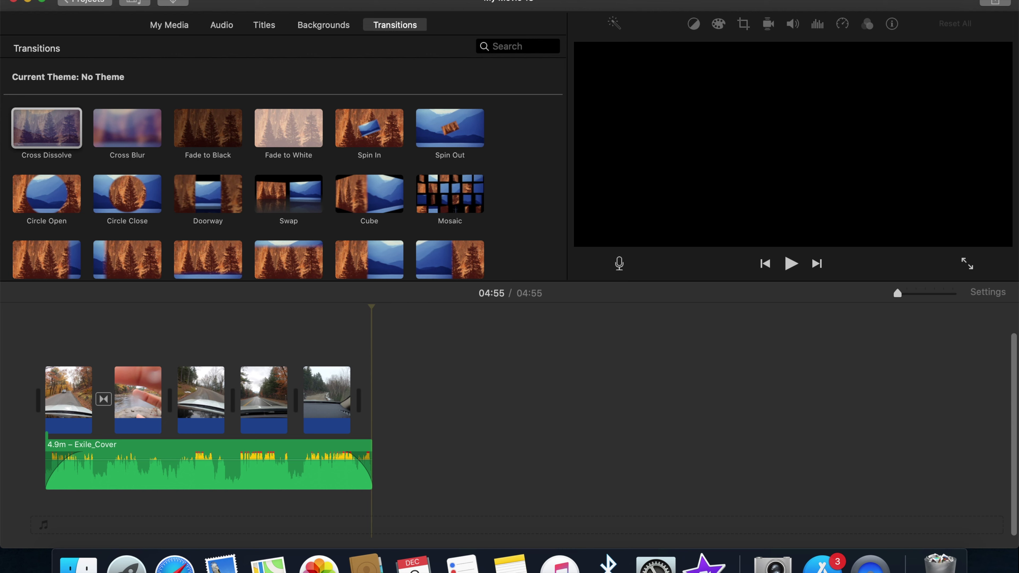
- Browse the maps and backgrounds and append the Curtain background after the last clip in the timeline
left_click(338, 29)
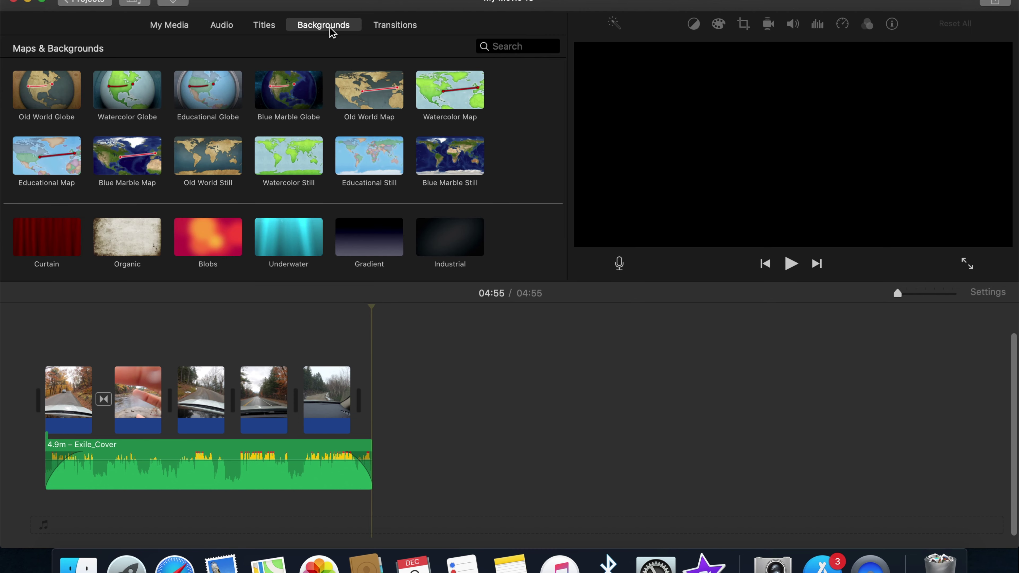
scroll(266, 151, "down", 3)
scroll(269, 153, "up", 1)
scroll(269, 152, "down", 3)
left_click(52, 141)
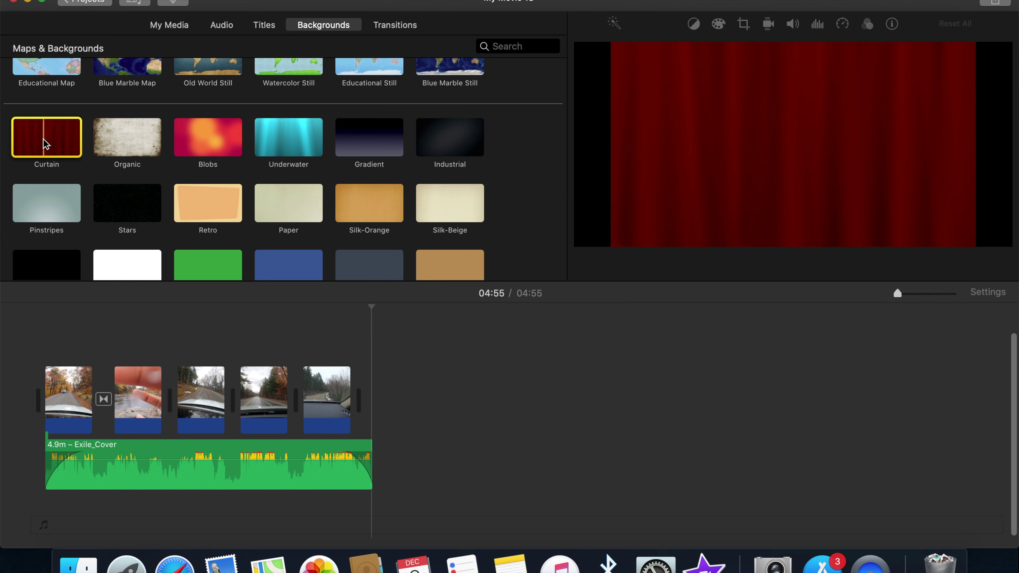
key("e")
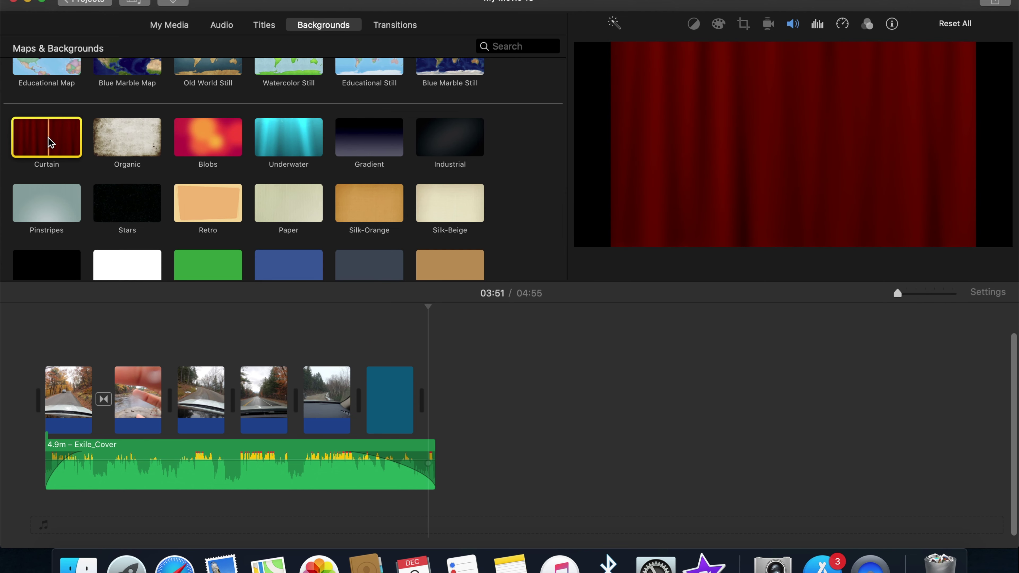
left_click(341, 398)
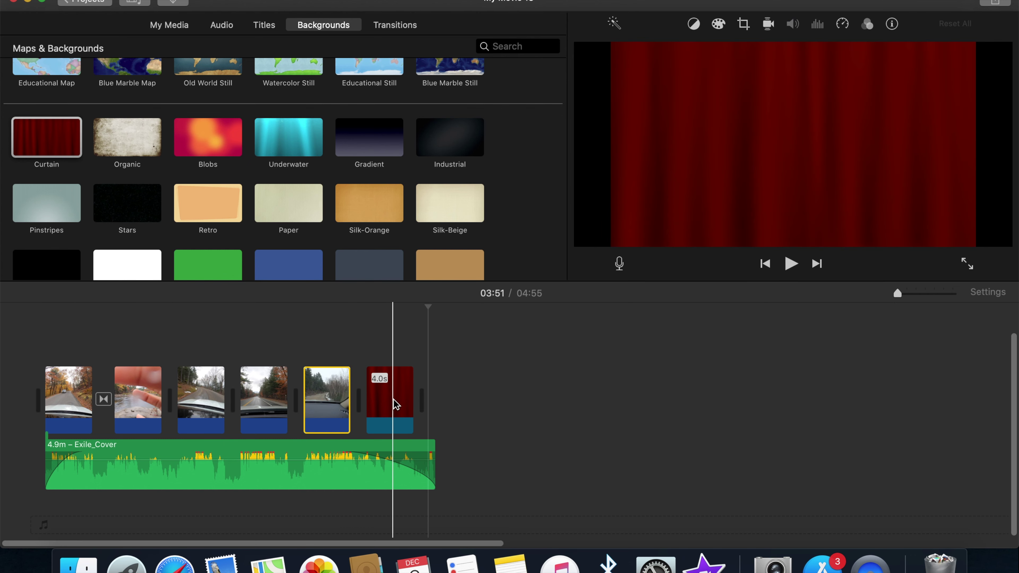
- Add the Expand title above the Curtain background at the end of the timeline
left_click(264, 26)
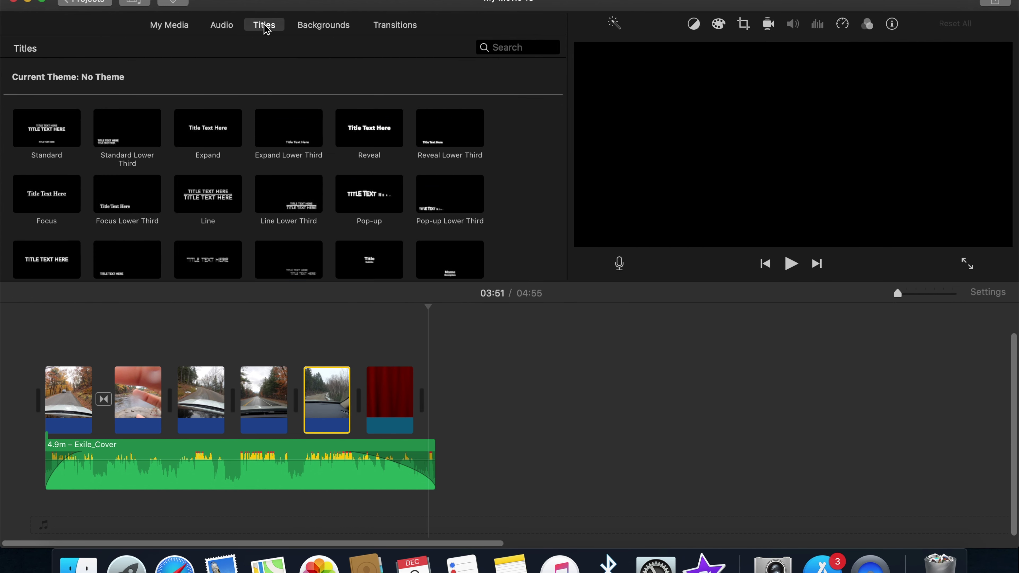
left_click(212, 123)
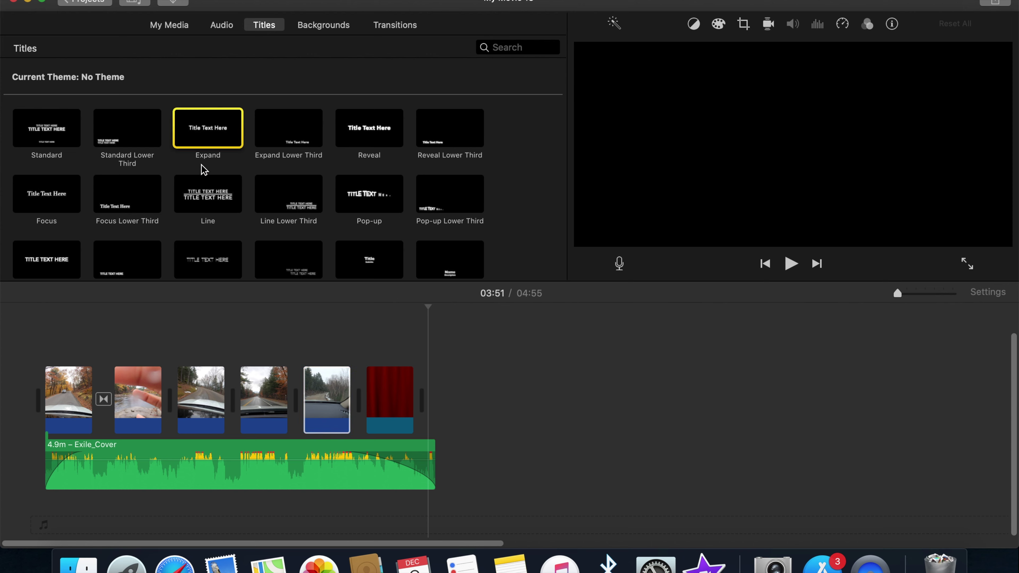
left_click_drag(206, 137, 376, 354)
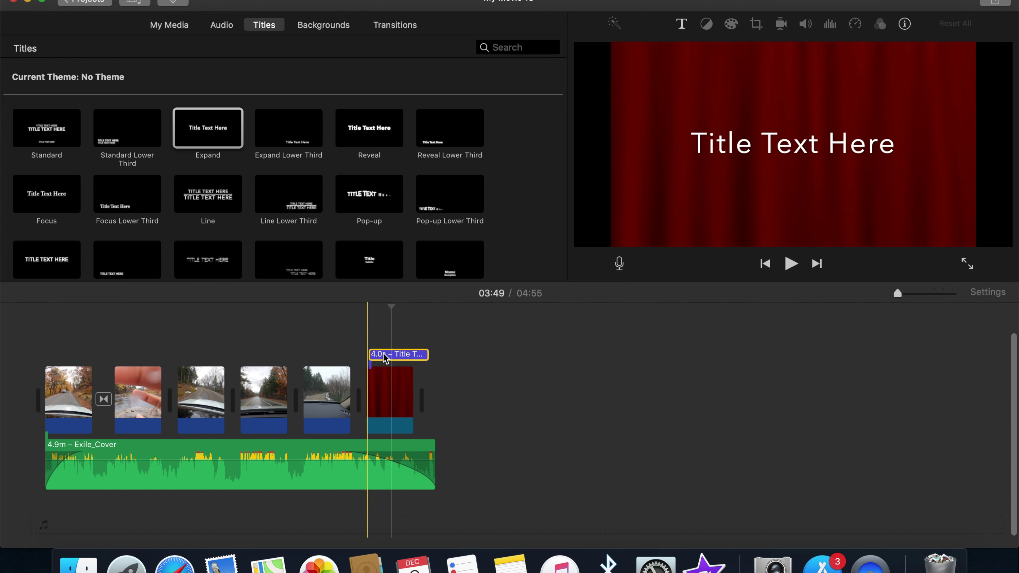
- Replace the text of the Expand title over the curtain with "Please Subscribe!"
left_click(387, 356)
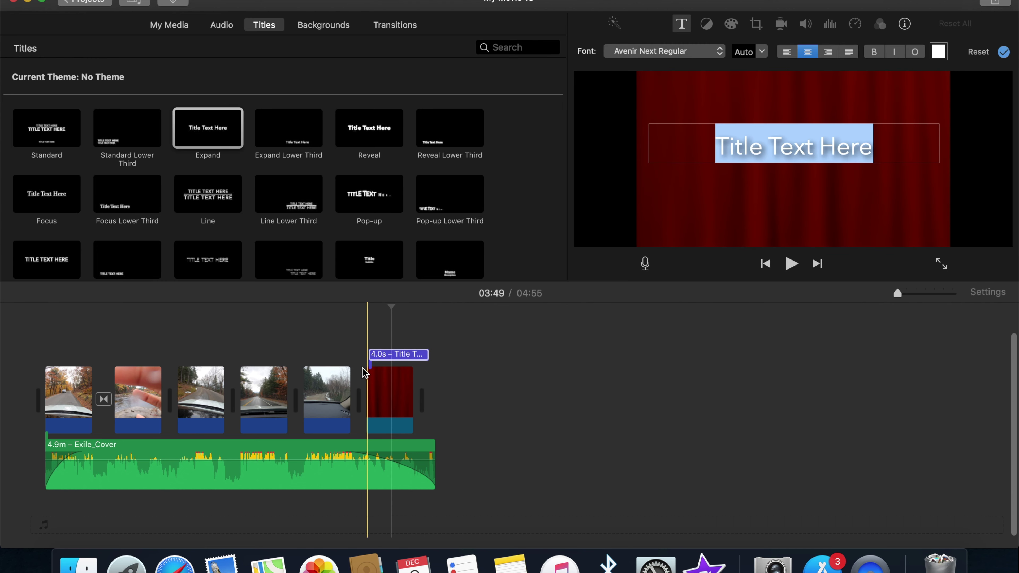
left_click(398, 356)
left_click(398, 355)
left_click(785, 142)
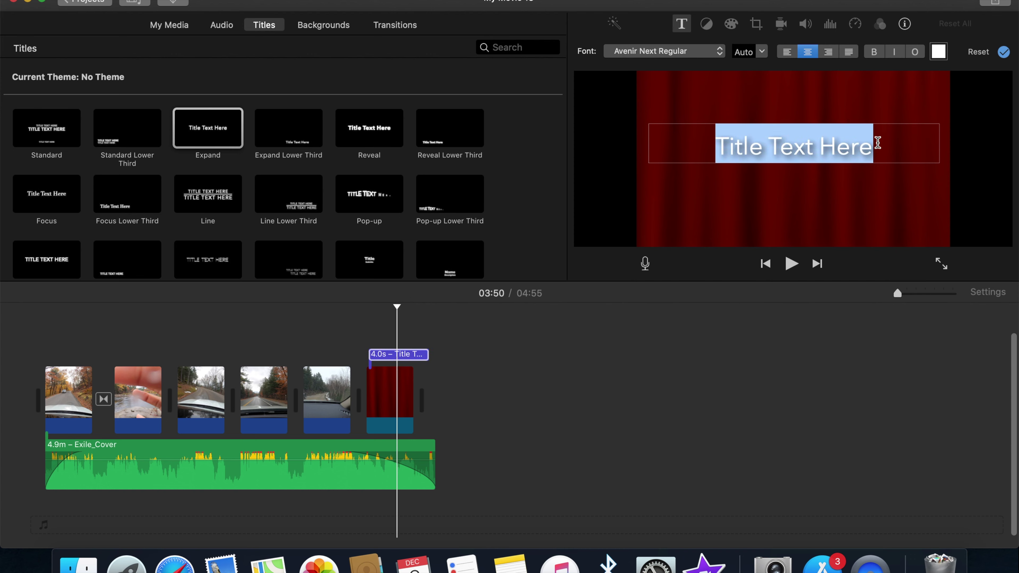
type("Pleasse")
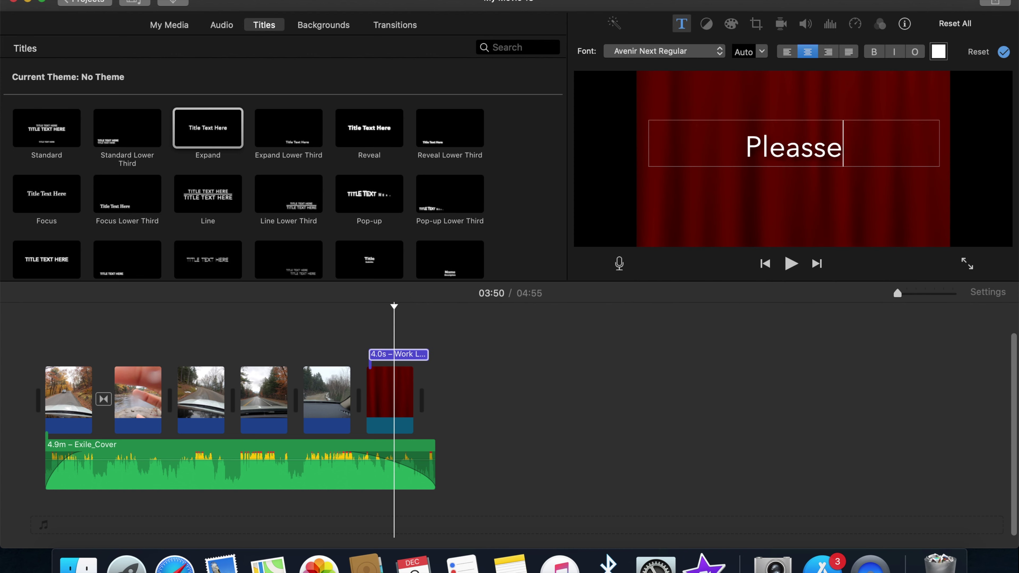
key("BackSpace")
key("BackSpace")
type("e Subscribe!")
left_click(392, 389)
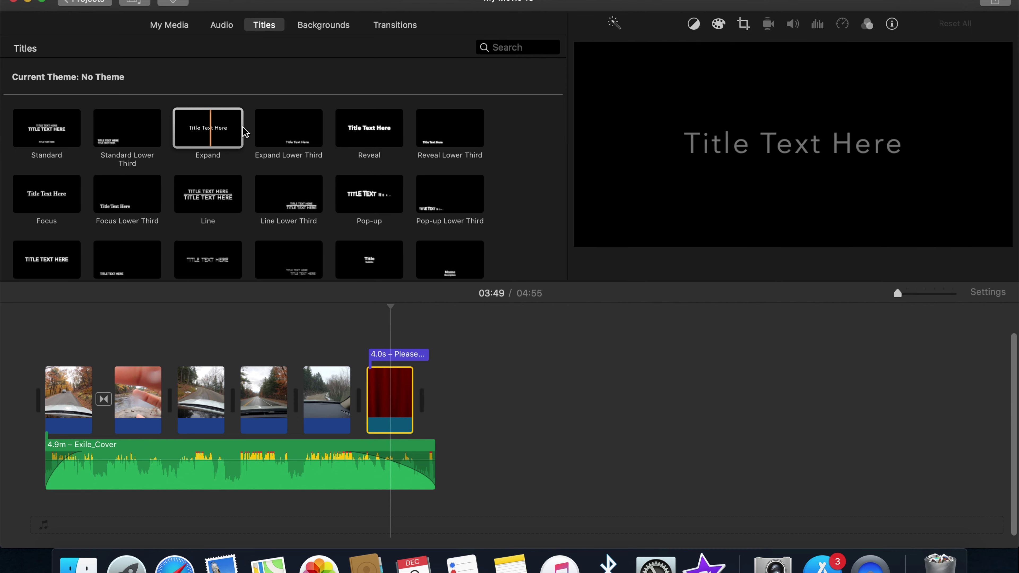
- Insert a second Expand title as a standalone segment between the third and fourth clips in the timeline
mouse_move(211, 134)
left_mouse_down()
mouse_move(239, 257)
mouse_move(233, 391)
mouse_move(210, 378)
mouse_move(239, 386)
mouse_move(224, 380)
mouse_move(230, 390)
left_mouse_up()
left_click(192, 342)
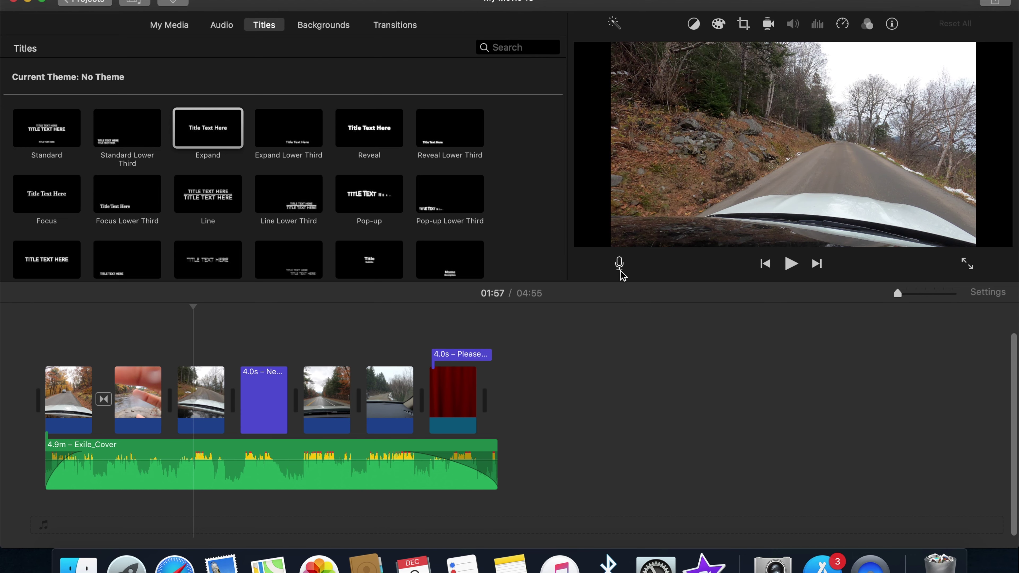
- Set the voiceover input source to Yeti Stereo Microphone and record a short voiceover under the third clip
left_click(620, 264)
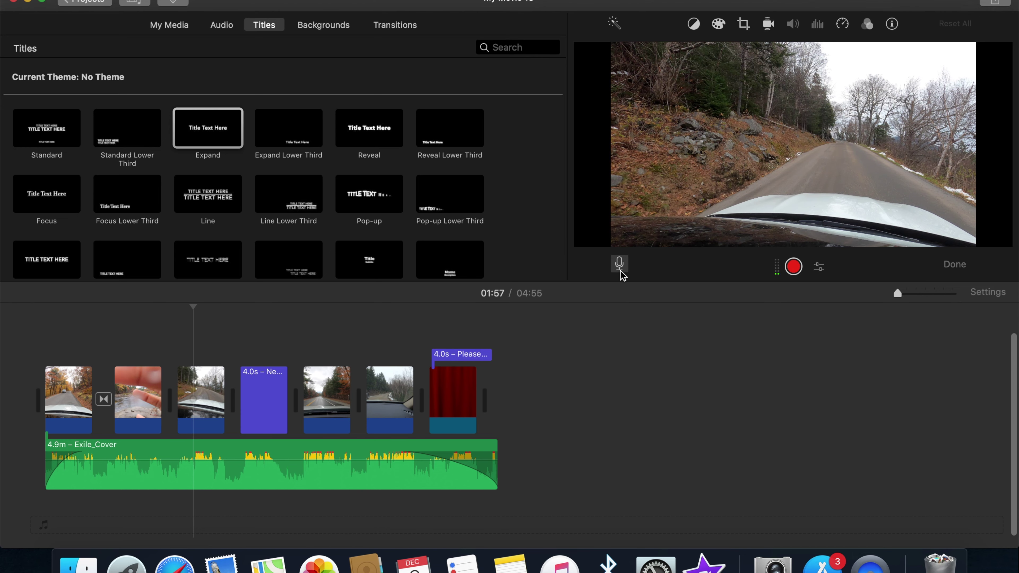
left_click(821, 271)
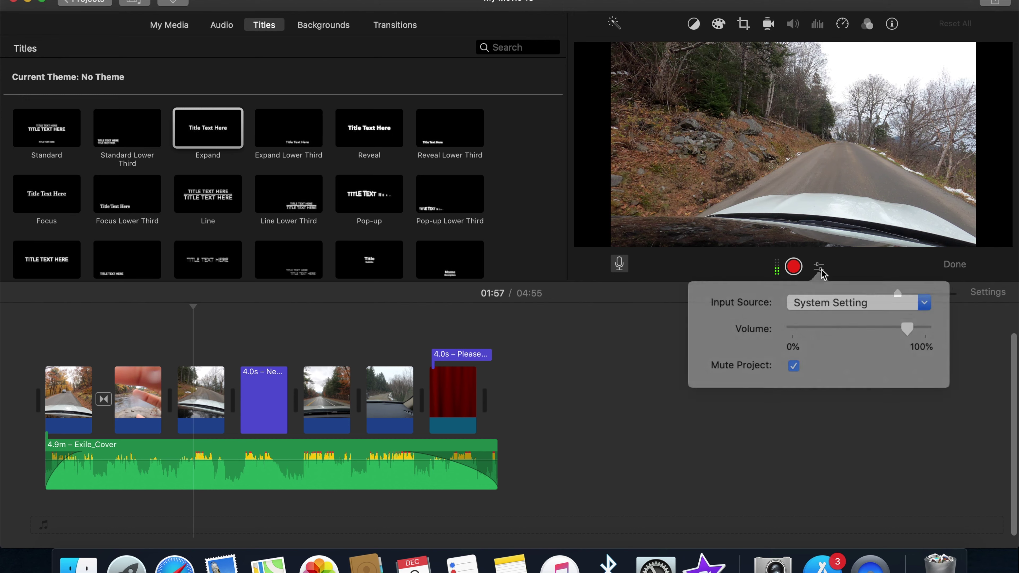
left_click(822, 304)
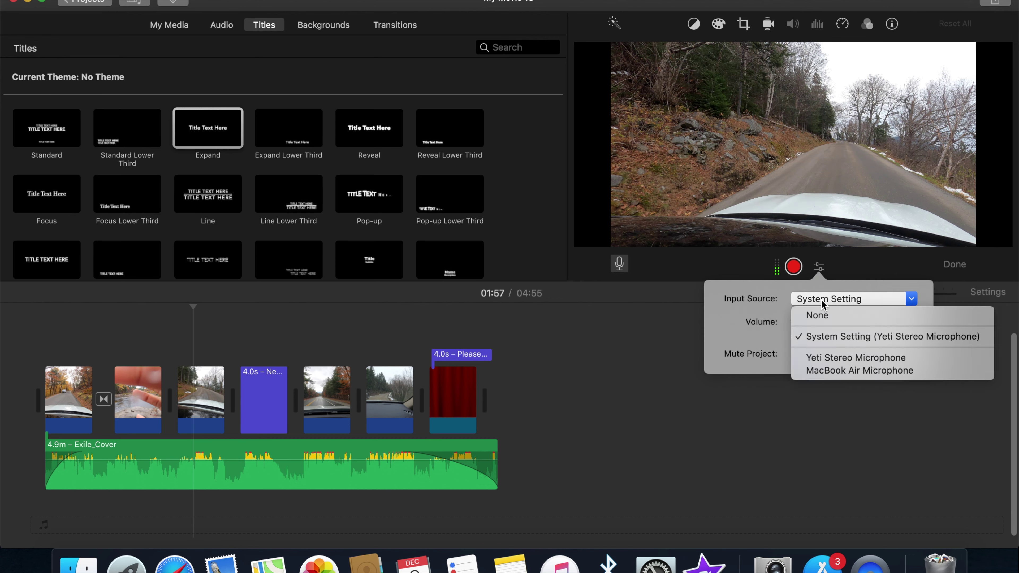
left_click(828, 358)
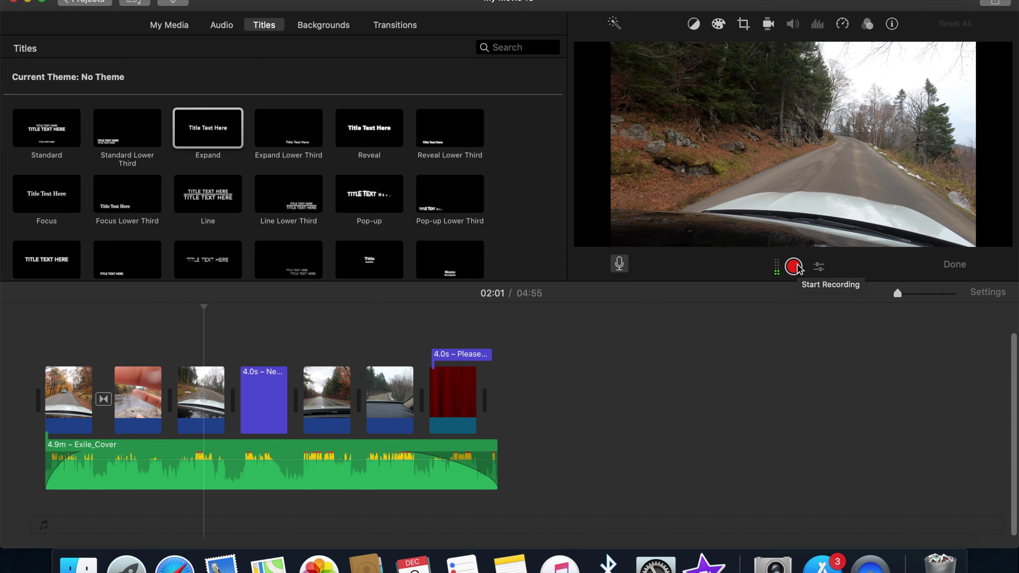
left_click(795, 266)
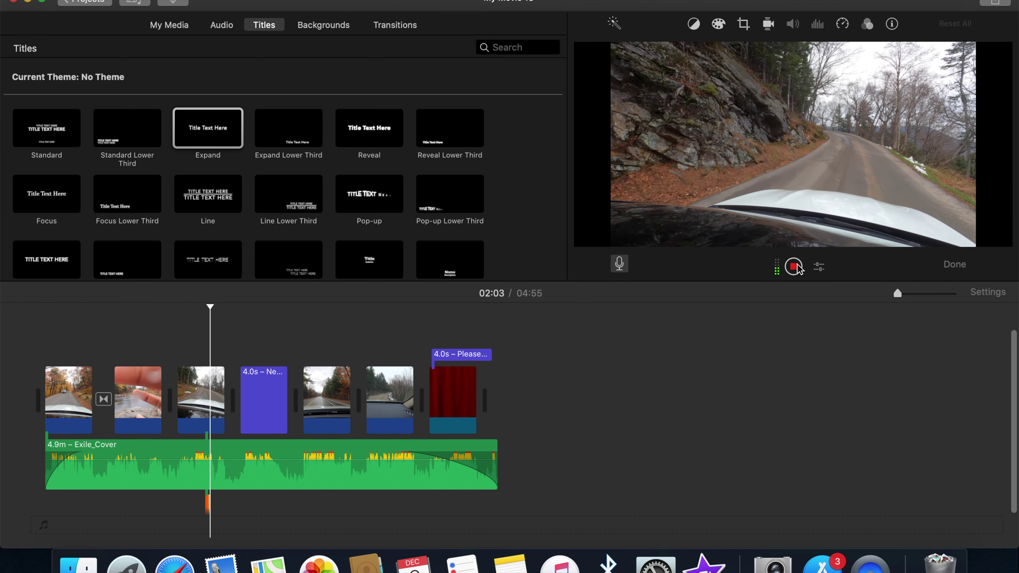
left_click(794, 266)
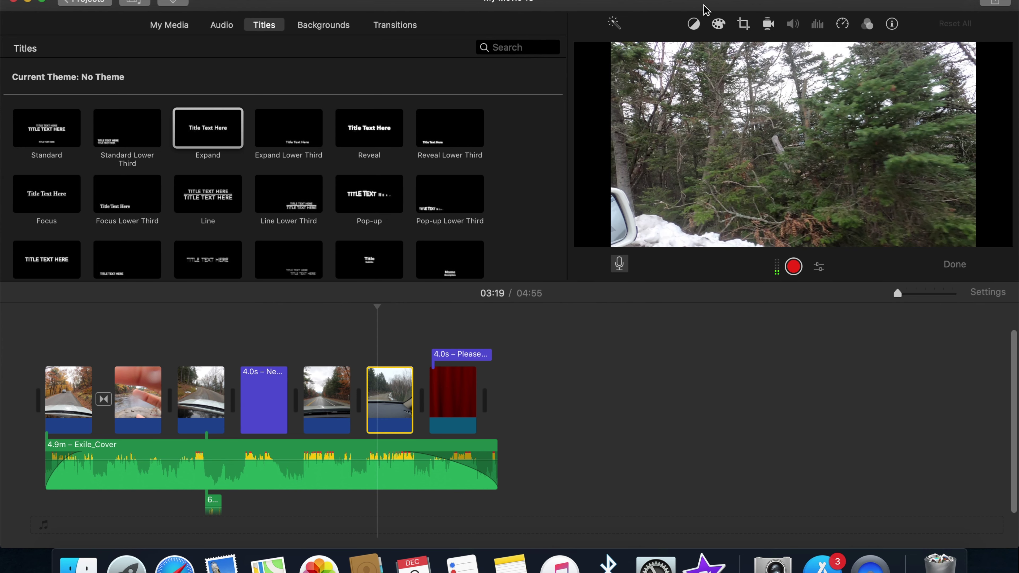
- View the color correction, cropping, stabilization, filter and speed settings of the last road clip before the curtain
left_click(718, 23)
left_click(743, 24)
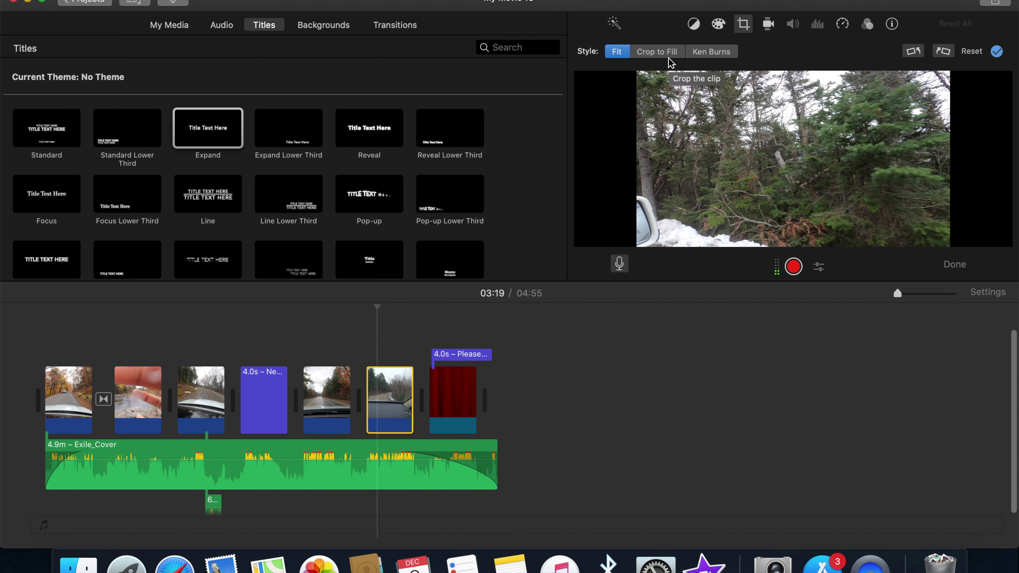
left_click(769, 24)
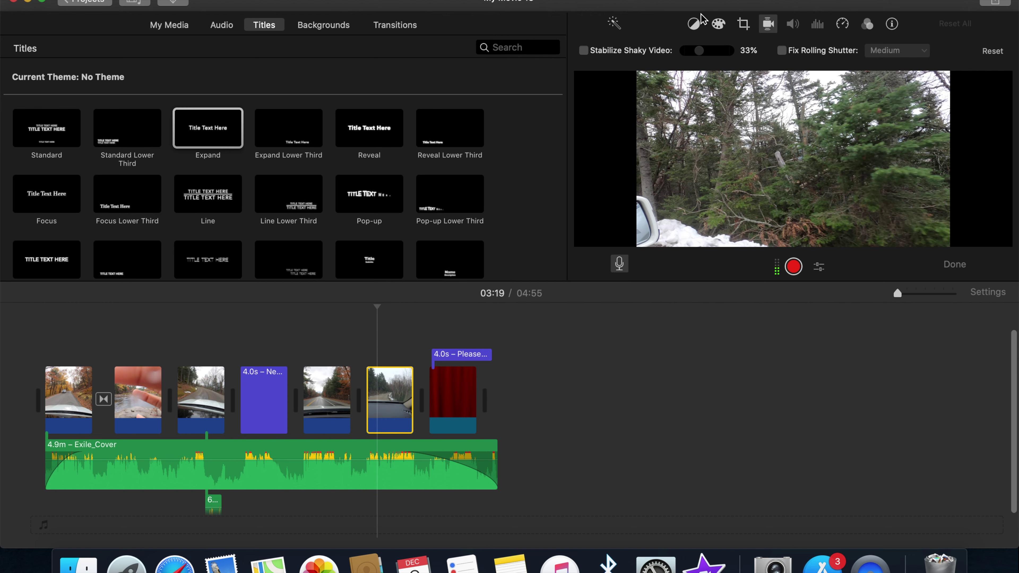
left_click(849, 28)
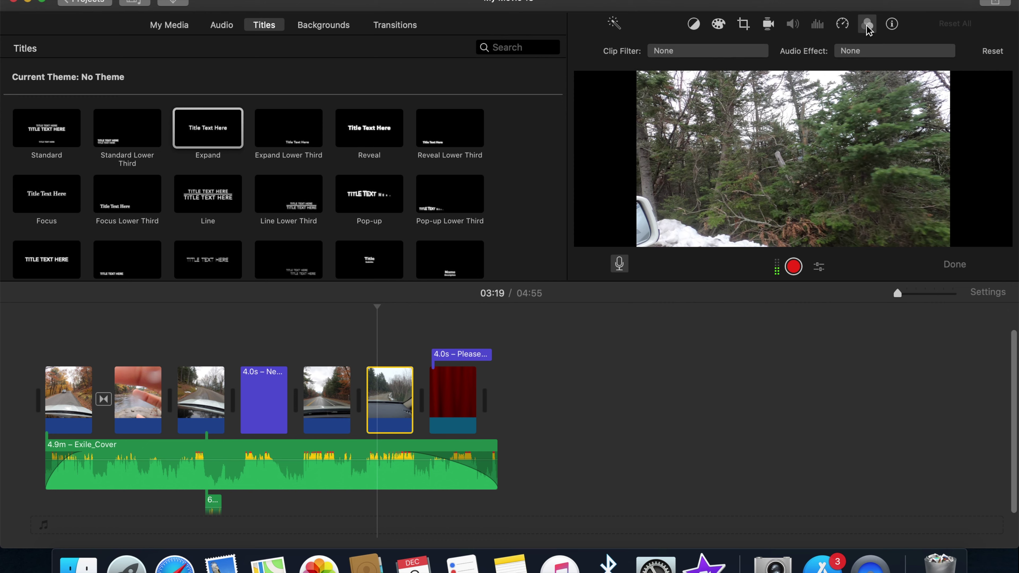
left_click(843, 27)
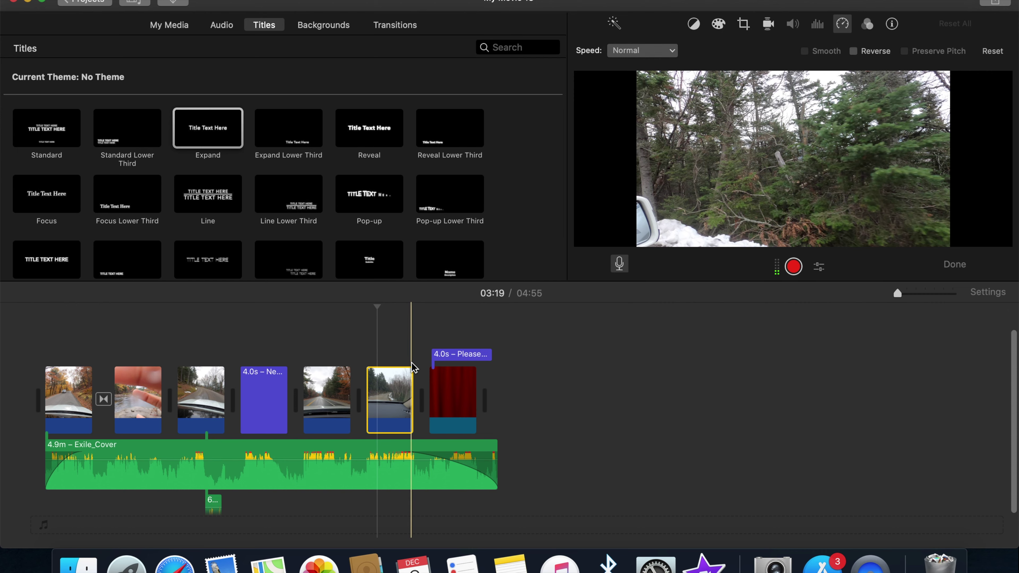
- Try the Fast and Slow 10% speeds on the last road clip and restore its speed to Normal
left_click(388, 397)
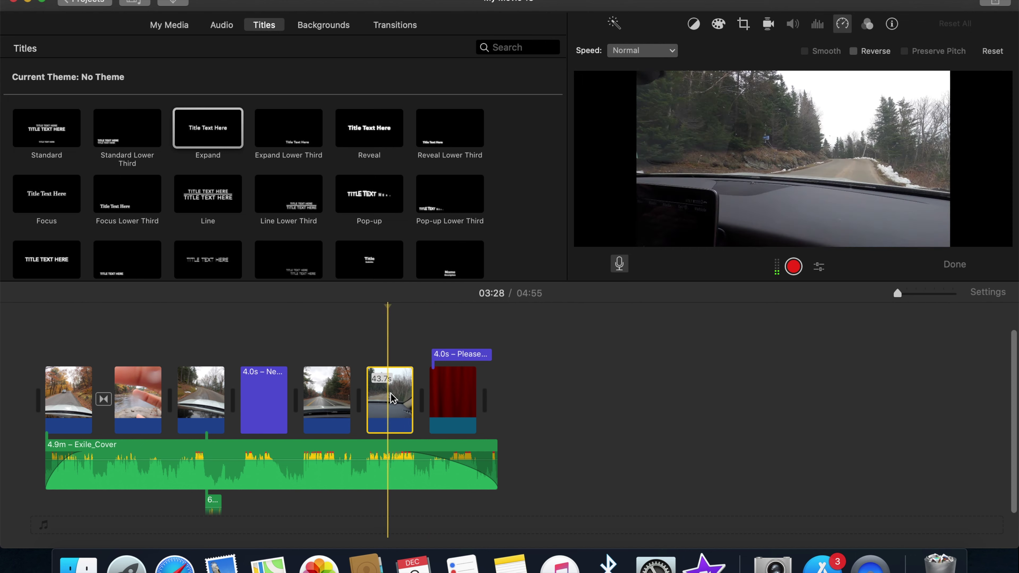
left_click(642, 52)
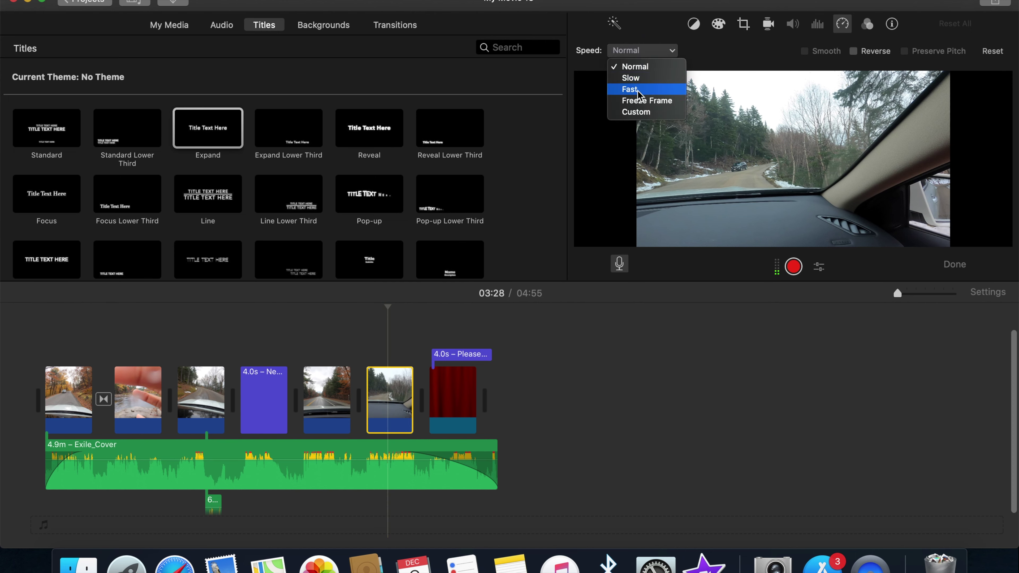
left_click(638, 90)
left_click(642, 51)
left_click(638, 31)
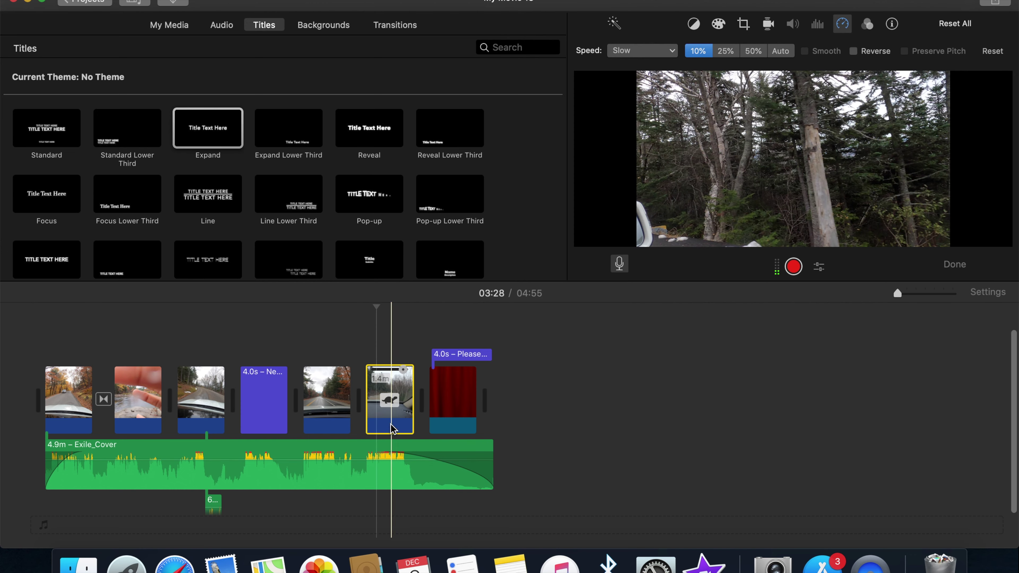
key("space")
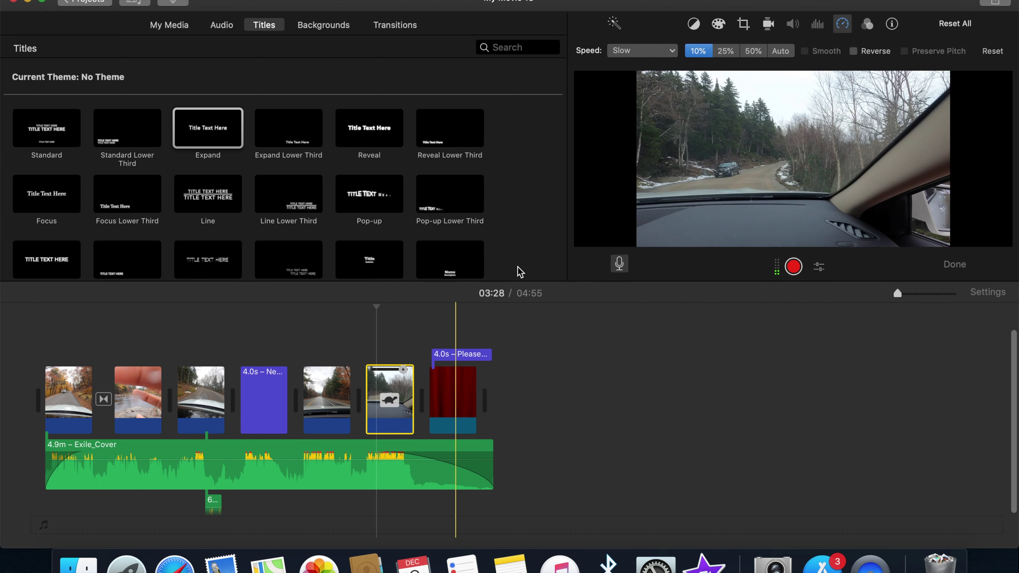
left_click(642, 51)
left_click(642, 32)
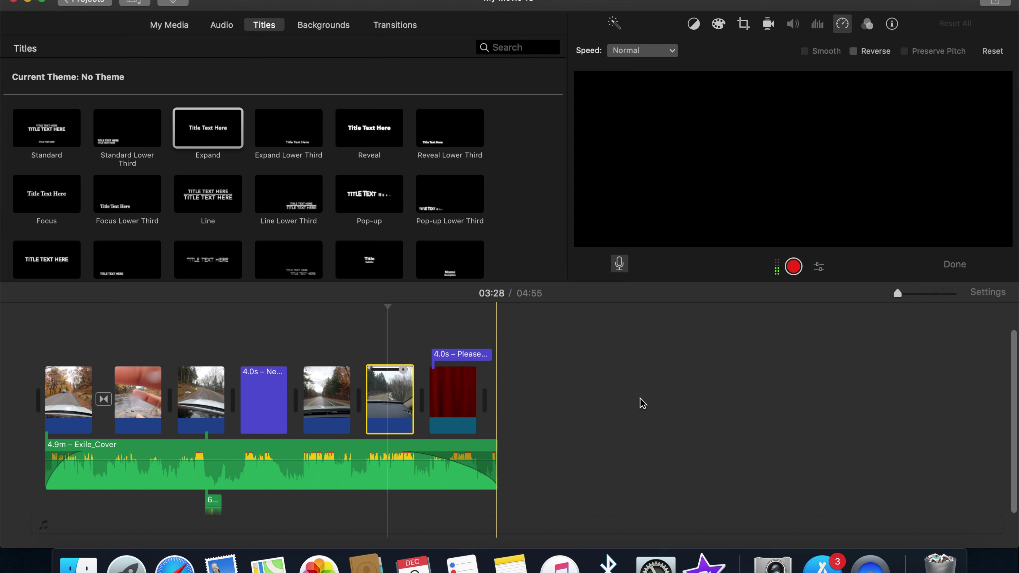
- Start exporting the project to a file with the Video and Audio format and 4K resolution
left_click(996, 2)
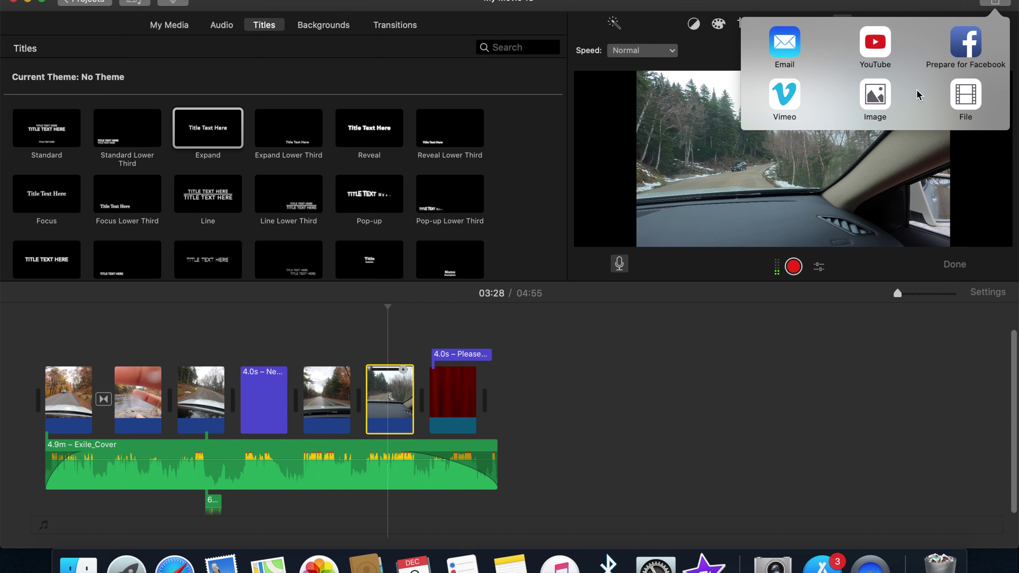
left_click(966, 105)
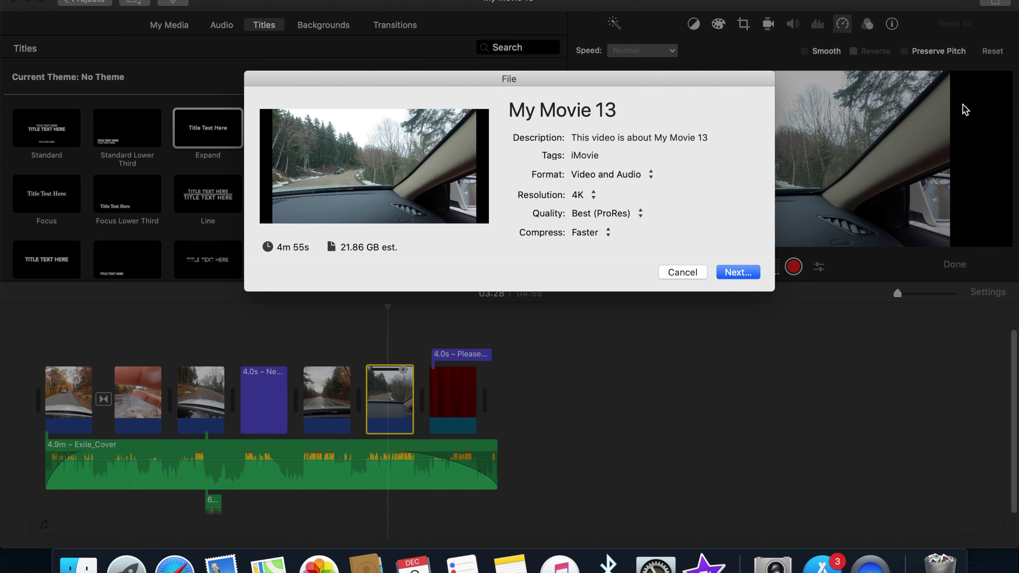
left_click(606, 174)
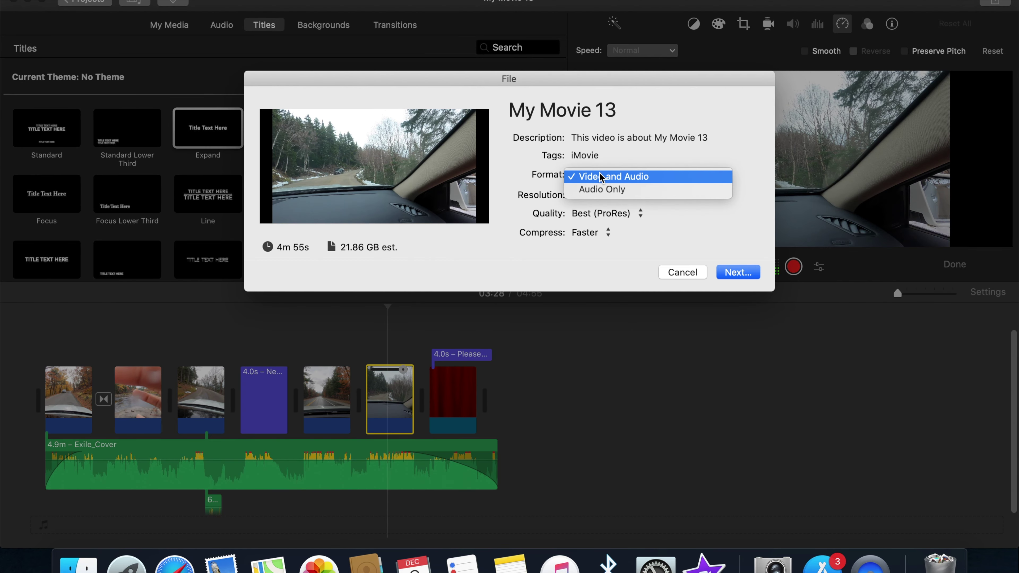
left_click(643, 176)
left_click(578, 195)
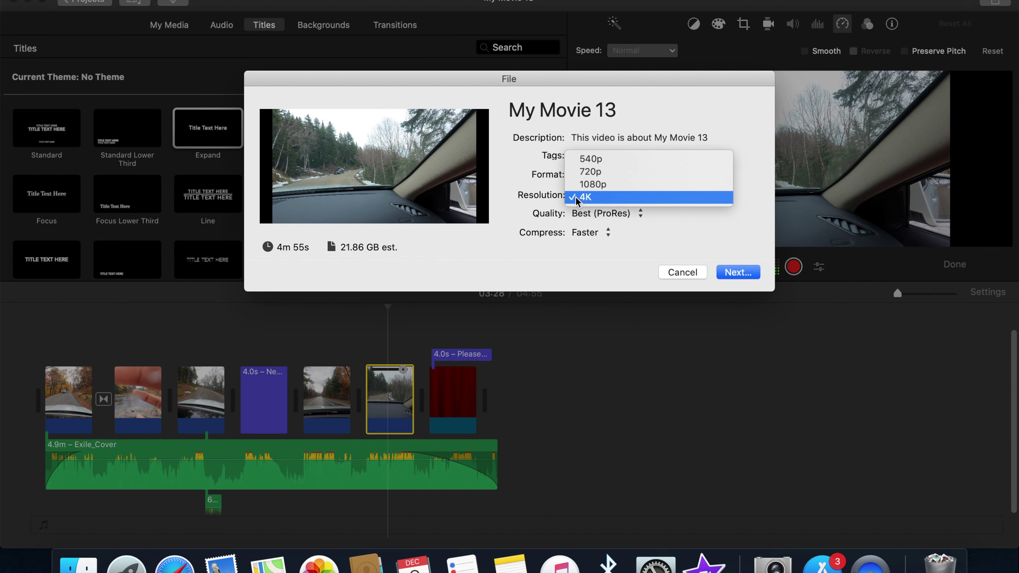
left_click(584, 197)
- Set the export quality to High and review the other quality options
left_click(661, 219)
left_click(610, 213)
left_click(600, 200)
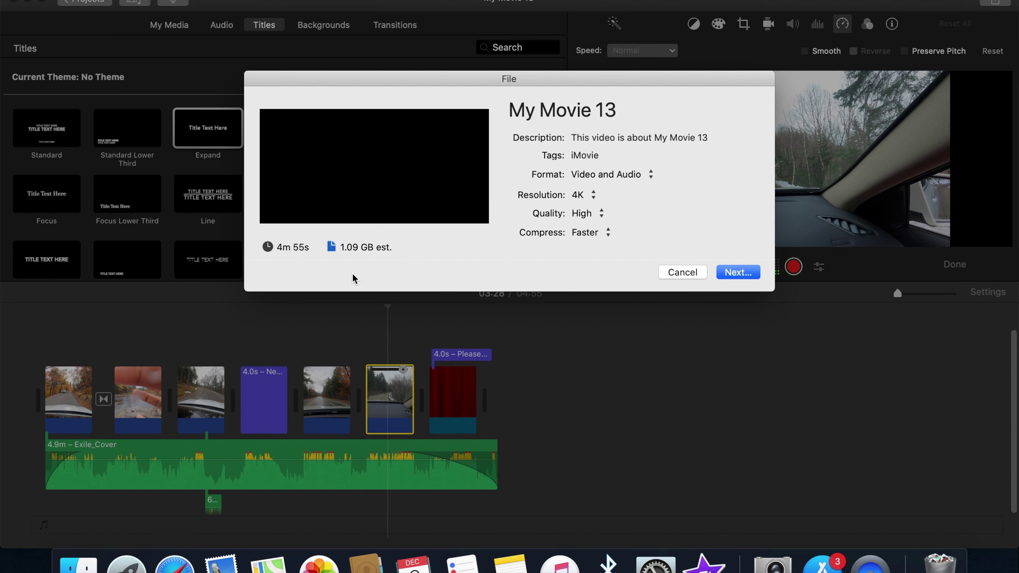
left_click(586, 215)
left_click(586, 216)
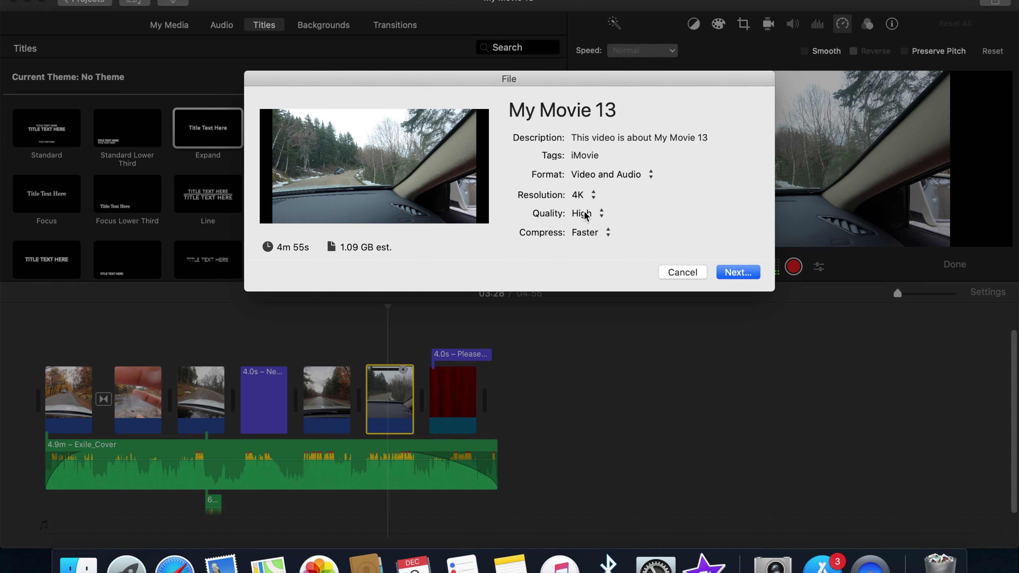
left_click(585, 216)
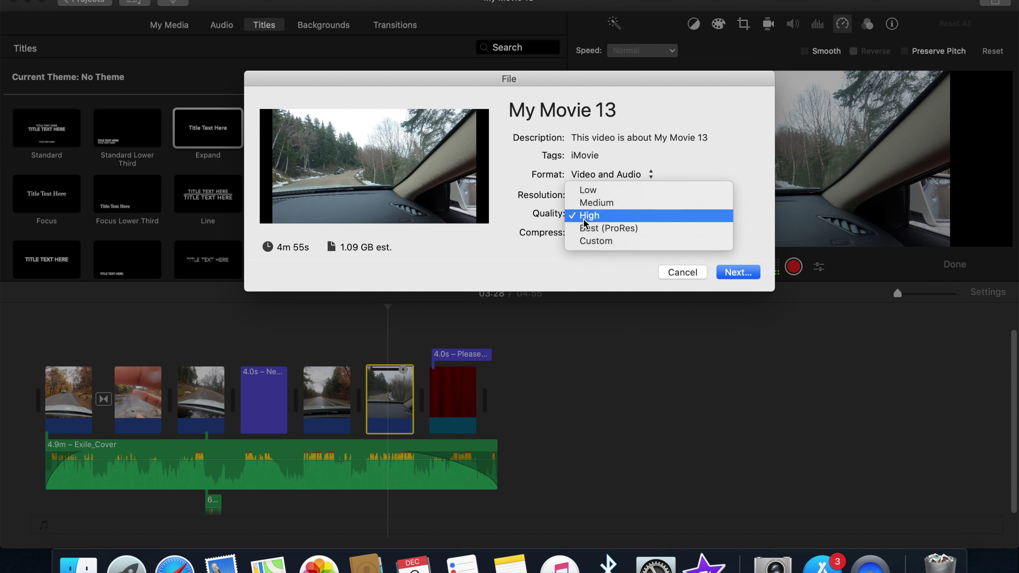
left_click(537, 261)
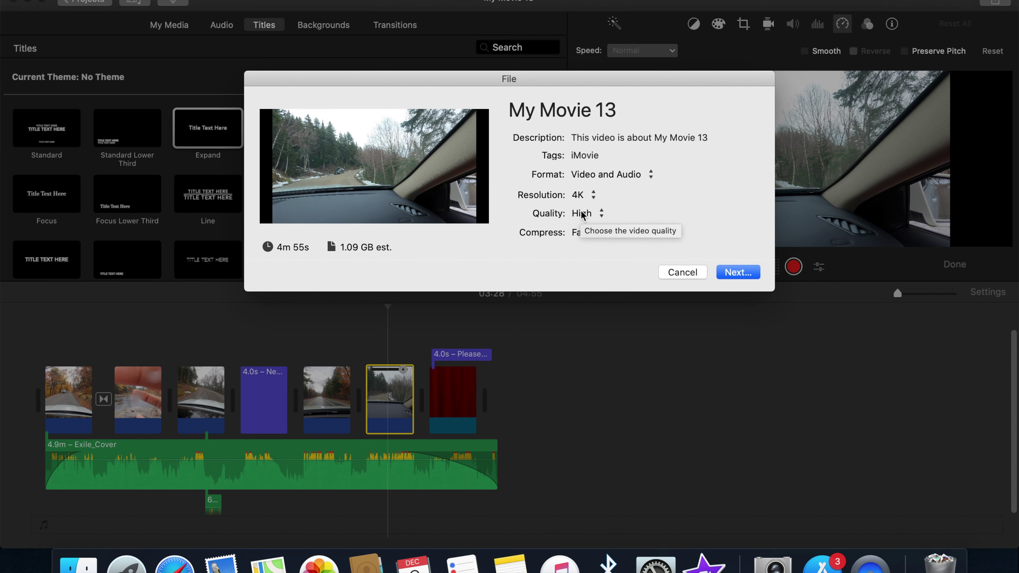
- Save the exported movie as My Movie 13 in the Youtube folder
left_click(743, 268)
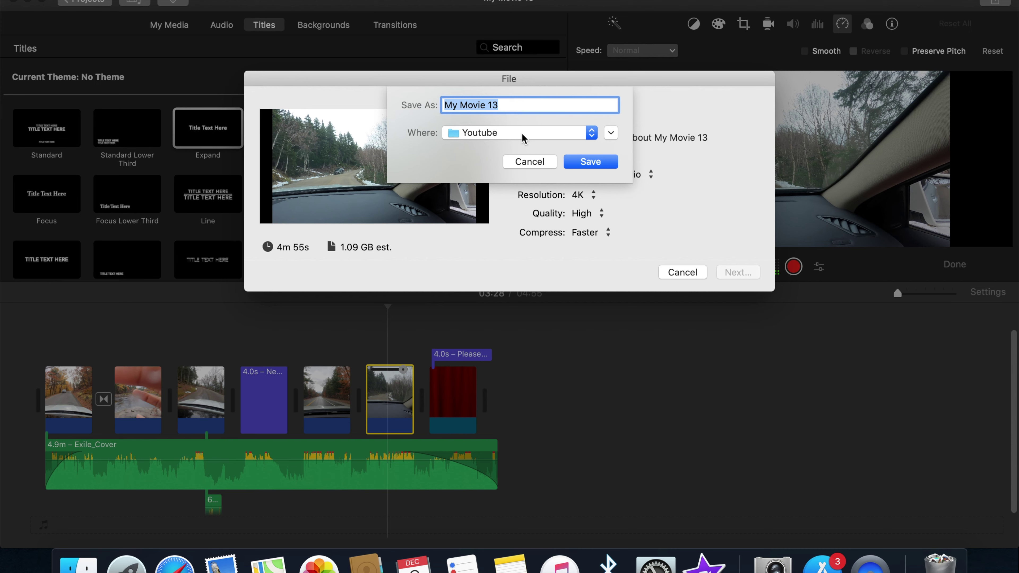
left_click(586, 163)
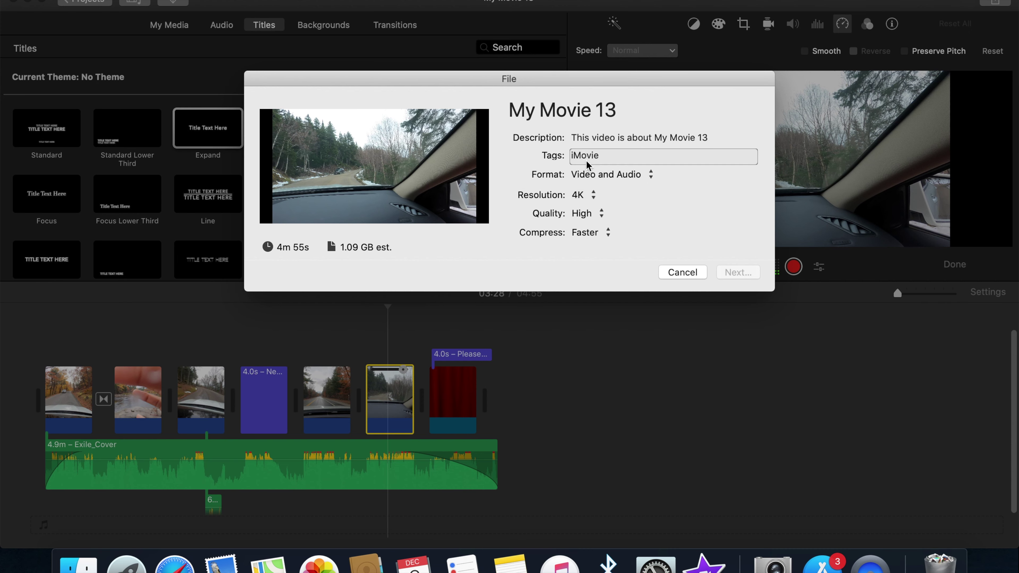